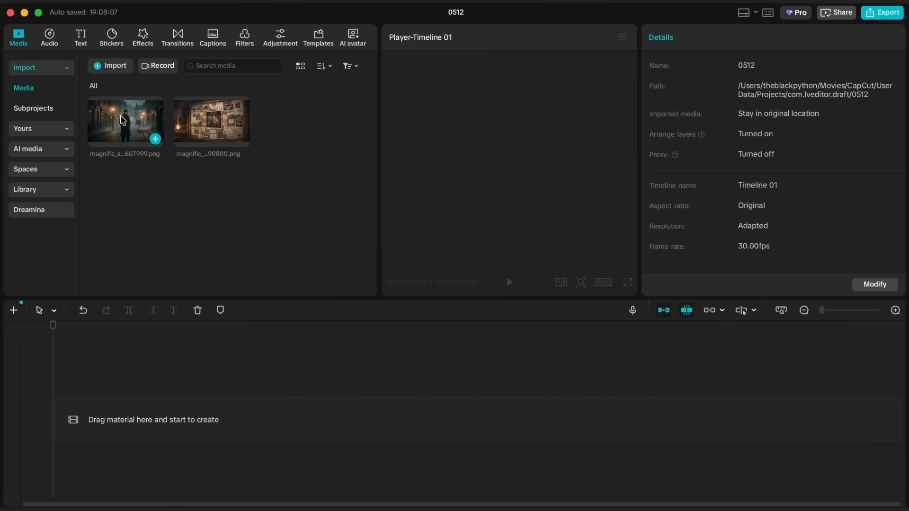
# - Place the image of the detective in the foggy street on the timeline and trim it to 00:00:04:16
pyautogui.moveTo(123, 120); pyautogui.dragTo(115, 377)
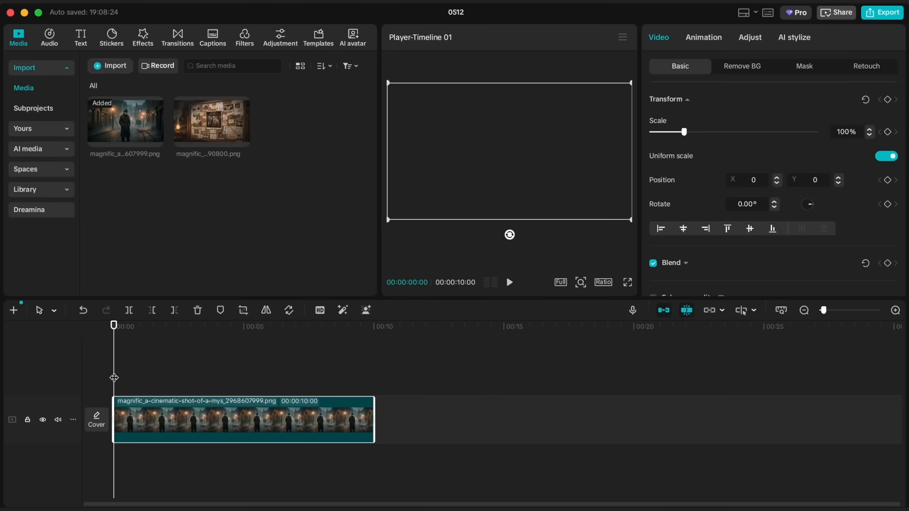
pyautogui.moveTo(374, 423); pyautogui.dragTo(234, 424)
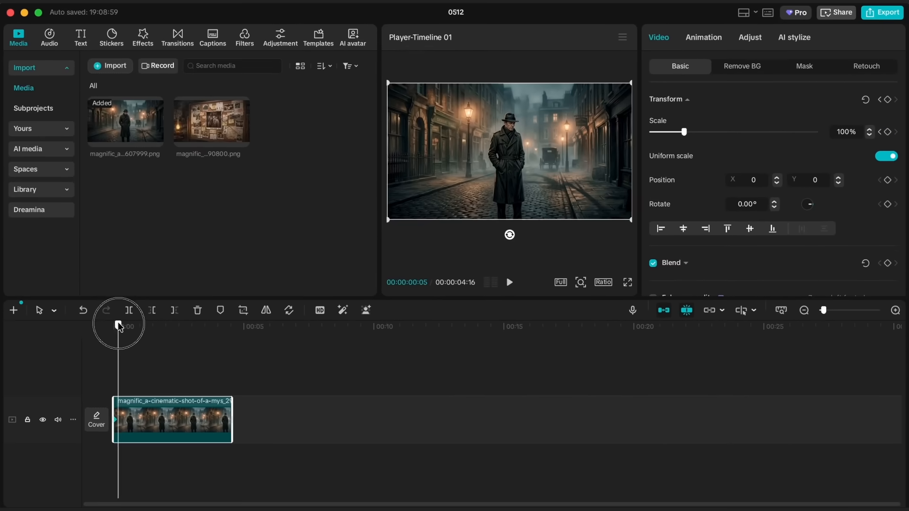
# - Animate the street clip's scale with keyframes from 100% at its start to 130% at its end, and preview the zoom
pyautogui.moveTo(122, 325); pyautogui.dragTo(232, 328)
pyautogui.moveTo(686, 135); pyautogui.dragTo(693, 137)
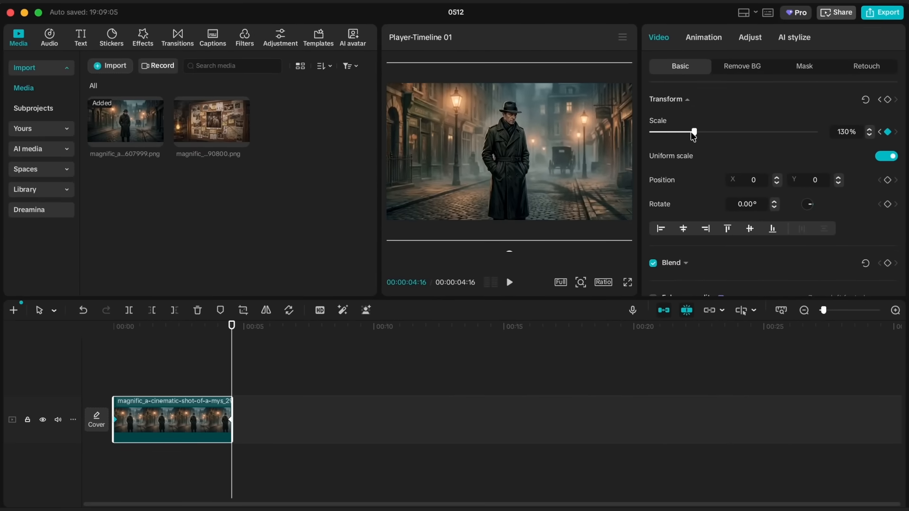
pyautogui.press('space')
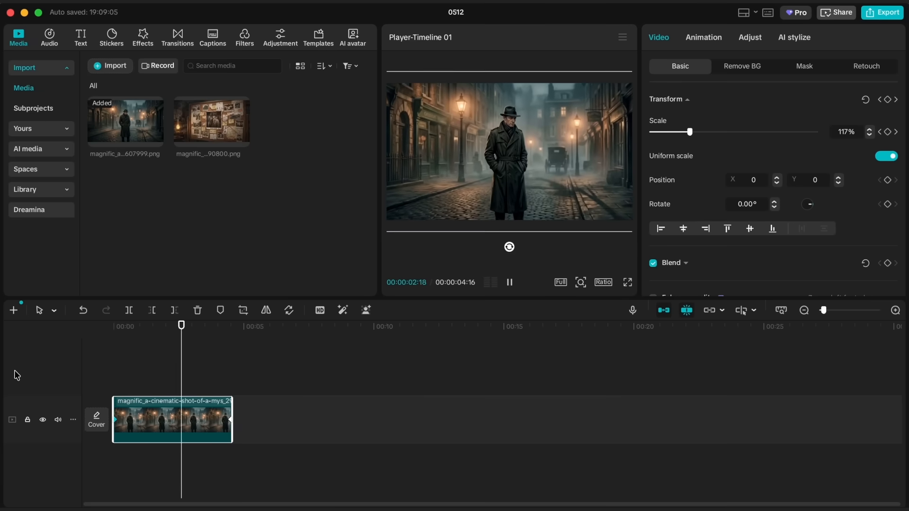
pyautogui.press('space')
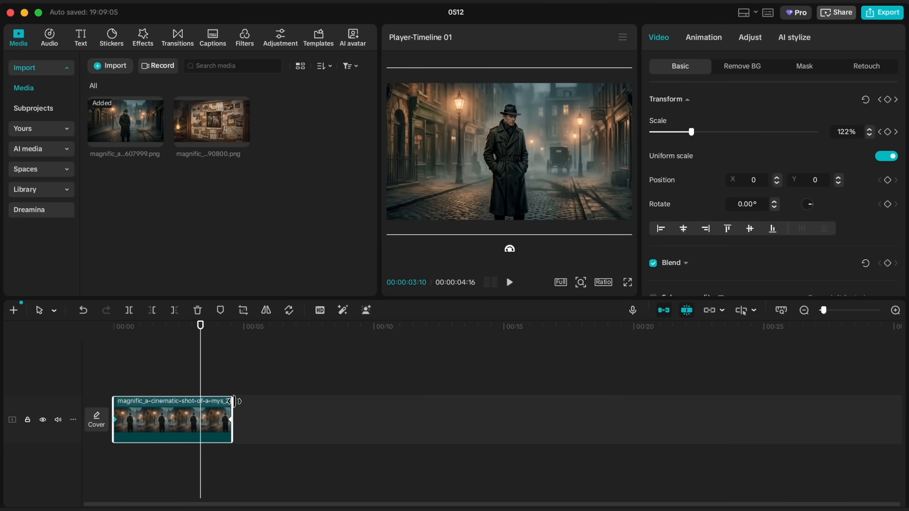
# - Place the evidence board image directly after the street clip and move both clips together to the track above the main track
pyautogui.moveTo(210, 117); pyautogui.dragTo(243, 422)
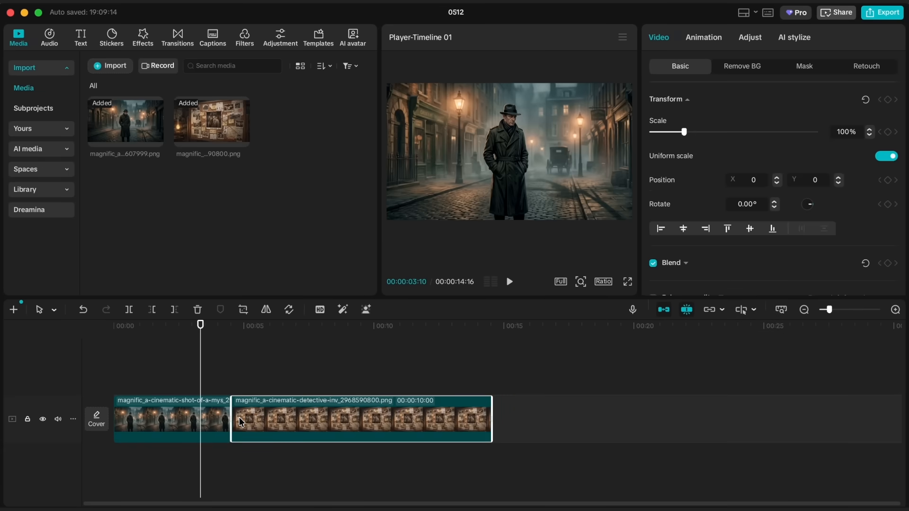
pyautogui.moveTo(258, 388); pyautogui.dragTo(201, 426)
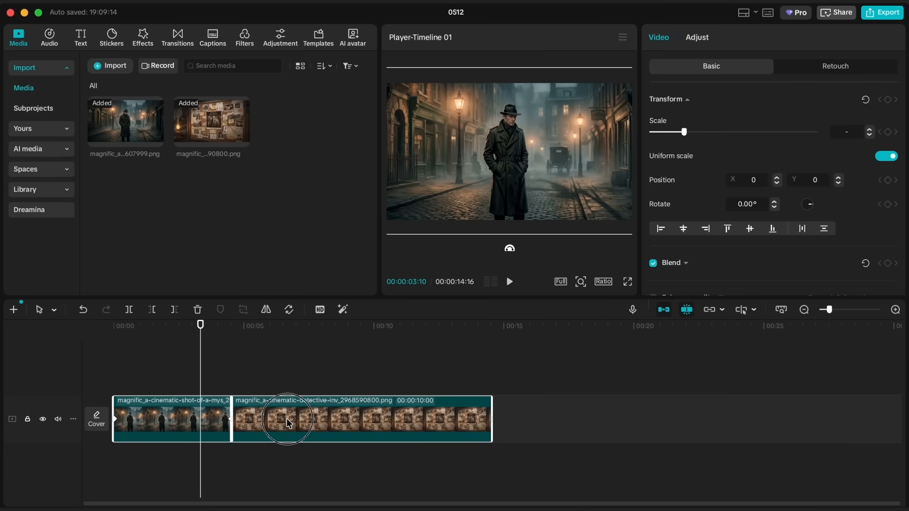
pyautogui.moveTo(288, 423); pyautogui.dragTo(285, 381)
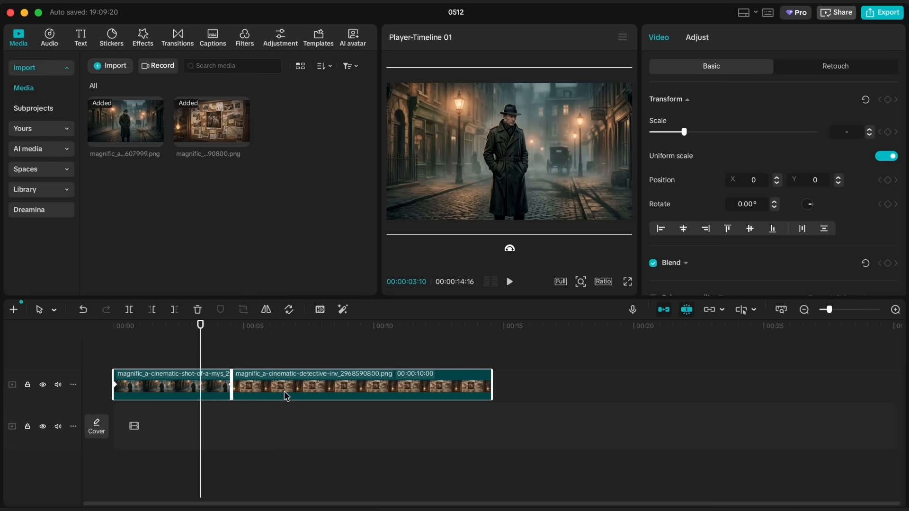
# - Set the evidence board clip's scale to 168%
pyautogui.click(284, 350)
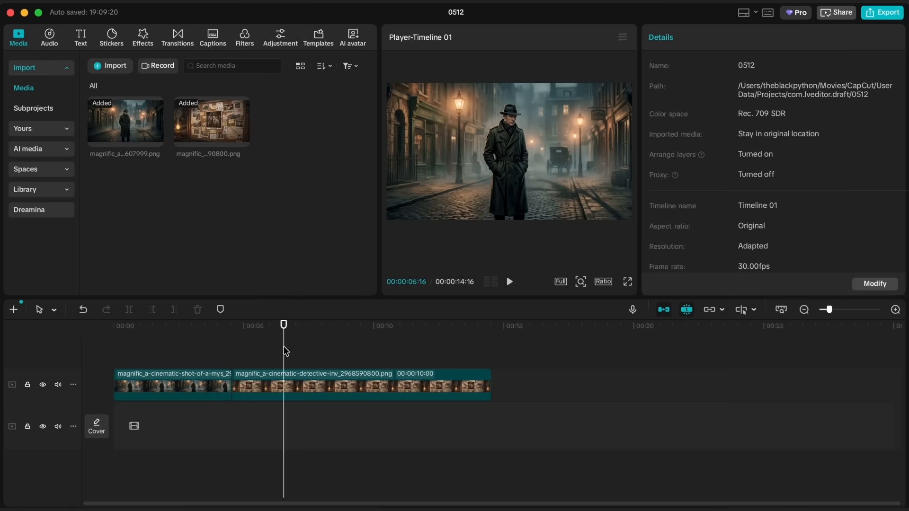
pyautogui.click(253, 398)
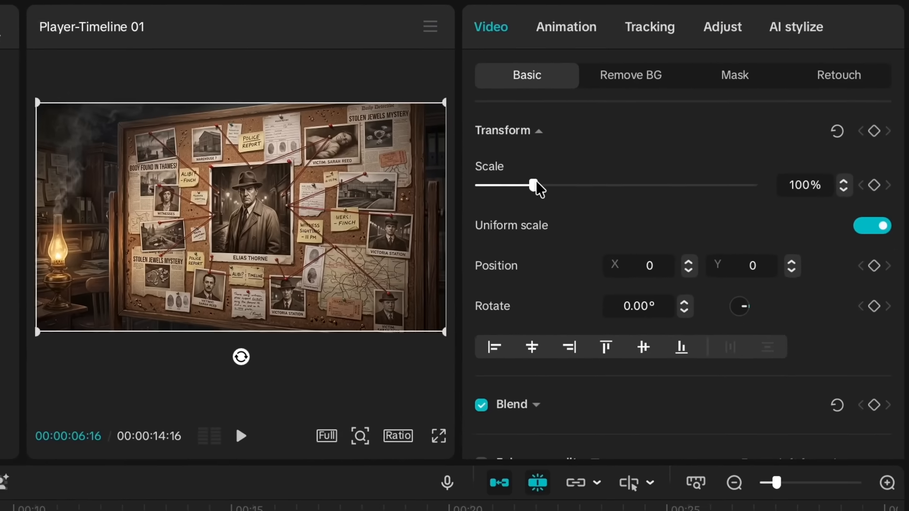
pyautogui.moveTo(684, 132); pyautogui.dragTo(695, 132)
pyautogui.moveTo(552, 183); pyautogui.dragTo(570, 185)
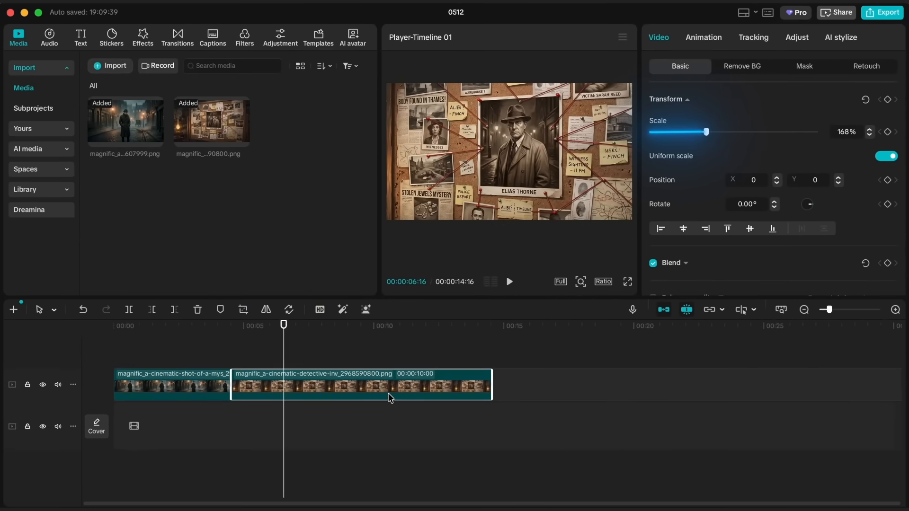
# - Duplicate the evidence board clip onto the track above, aligned with the original, and hide the track holding the original clips
pyautogui.press('super+c')
pyautogui.press('super+v')
pyautogui.moveTo(389, 396); pyautogui.dragTo(342, 395)
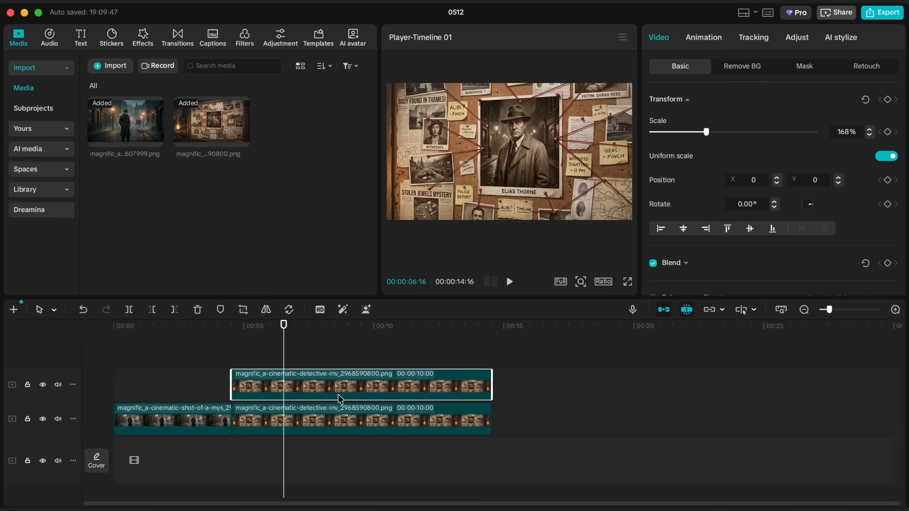
pyautogui.click(326, 422)
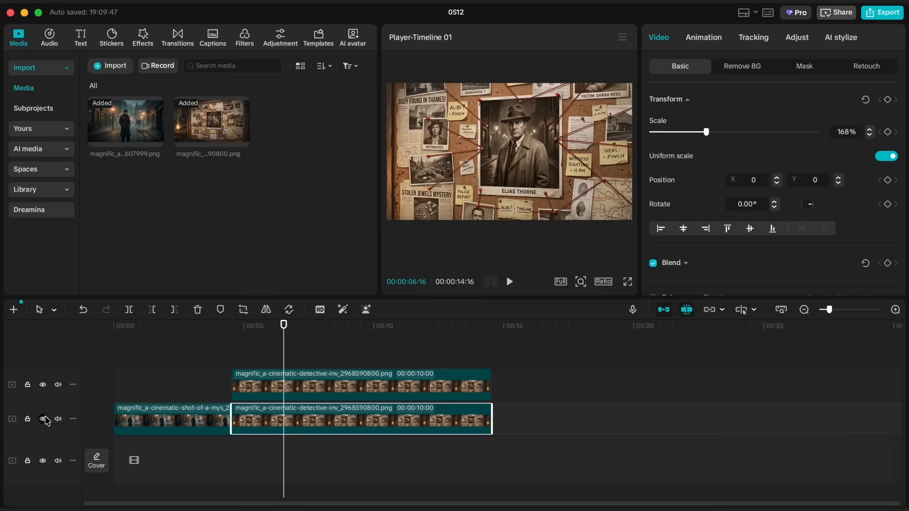
pyautogui.click(43, 419)
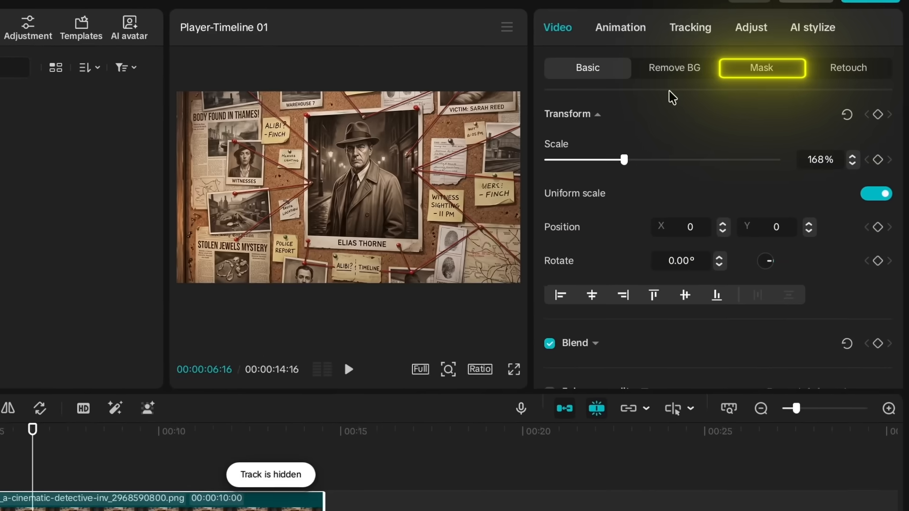
# - Draw a closed four-point Pen mask around the central portrait photo on the duplicated evidence board clip
pyautogui.click(805, 66)
pyautogui.click(584, 147)
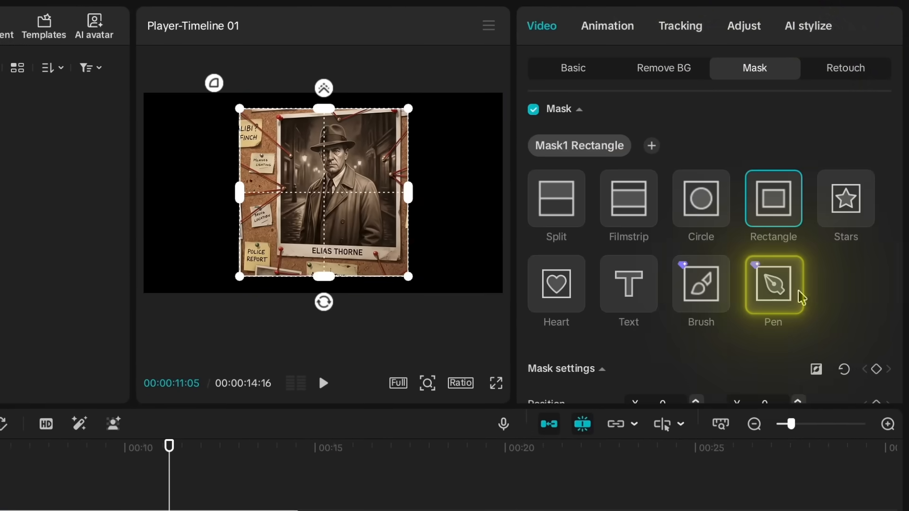
pyautogui.click(777, 289)
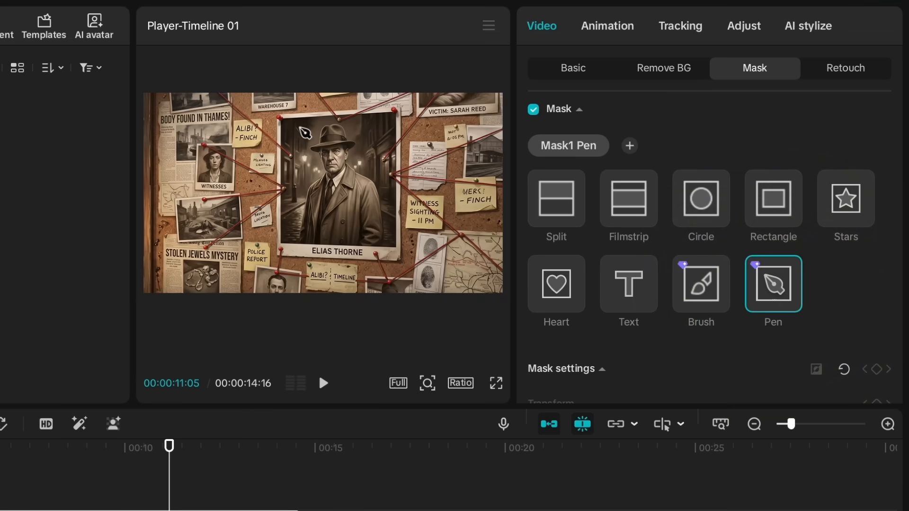
pyautogui.scroll(4, 295, 154)
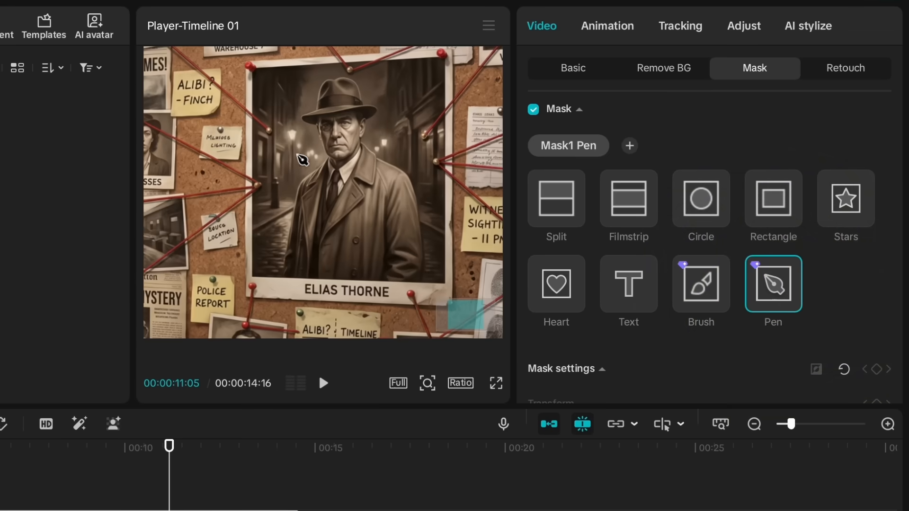
pyautogui.hscroll(2, 390, 133)
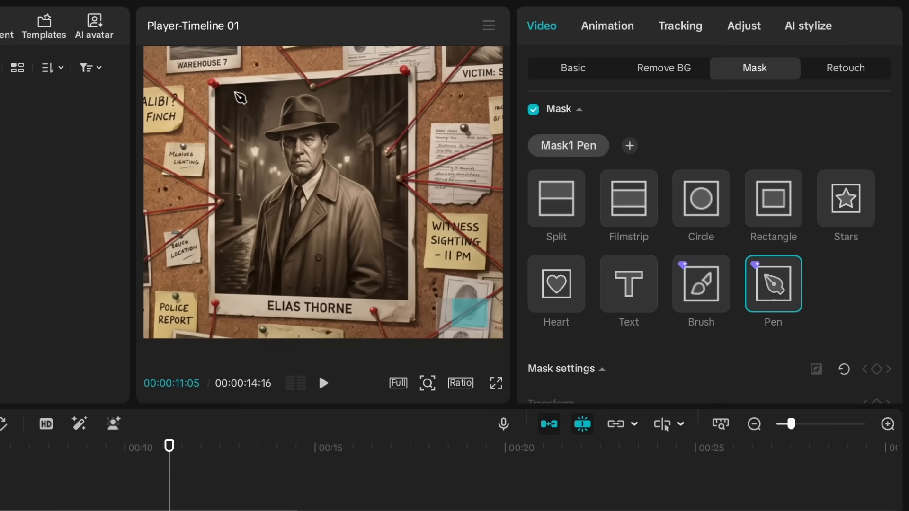
pyautogui.click(230, 95)
pyautogui.click(389, 90)
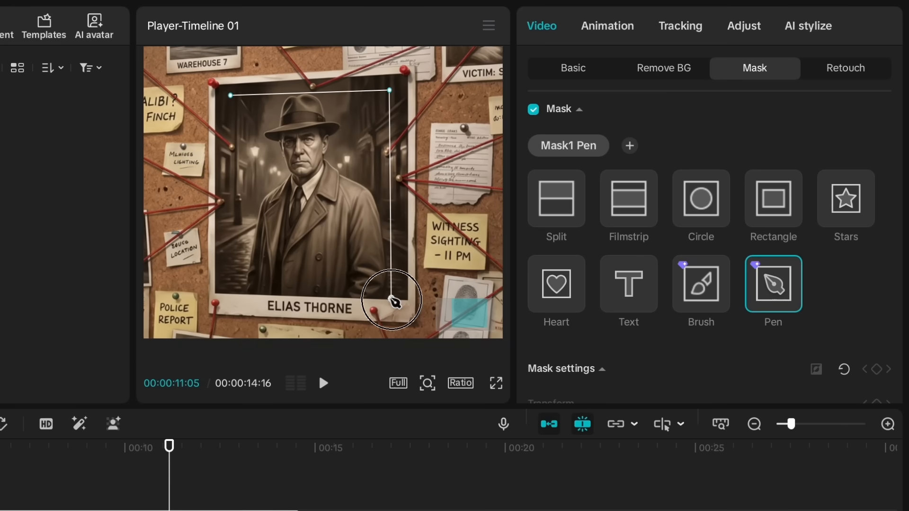
pyautogui.click(390, 299)
pyautogui.click(236, 294)
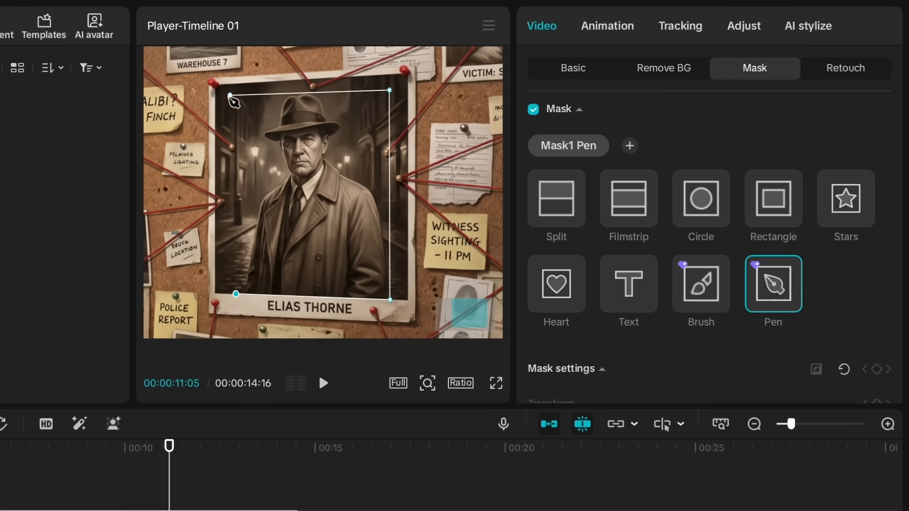
pyautogui.click(232, 98)
# - Fine-tune the Pen mask's corner points to match the edges of the portrait photo, and restore the preview to fit
pyautogui.moveTo(232, 98); pyautogui.dragTo(234, 95)
pyautogui.moveTo(390, 299); pyautogui.dragTo(391, 298)
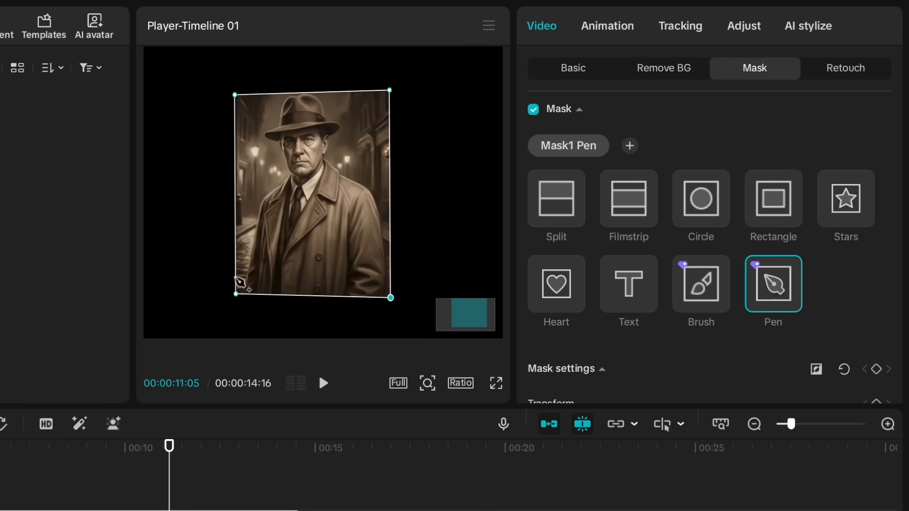
pyautogui.moveTo(235, 294); pyautogui.dragTo(234, 295)
pyautogui.moveTo(390, 298); pyautogui.dragTo(390, 296)
pyautogui.moveTo(390, 90); pyautogui.dragTo(390, 90)
pyautogui.click(244, 475)
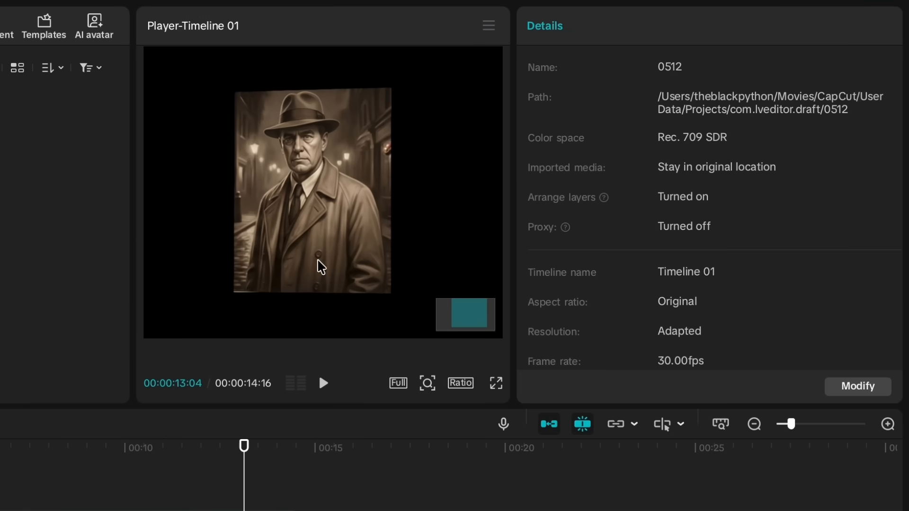
pyautogui.scroll(-3, 318, 266)
pyautogui.click(427, 383)
pyautogui.moveTo(412, 376); pyautogui.dragTo(410, 377)
# - Add Position and Rotate keyframes to the masked portrait clip and place them at 00:00:06:01
pyautogui.click(268, 464)
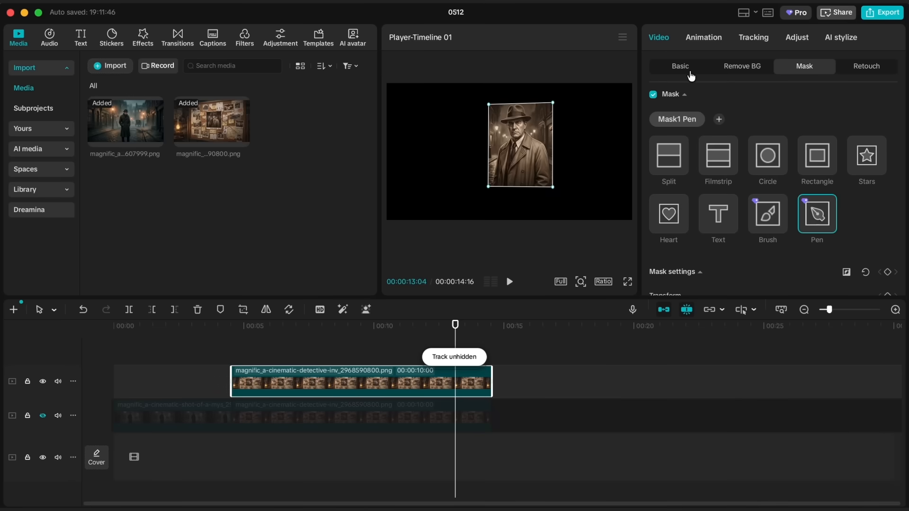
pyautogui.click(690, 71)
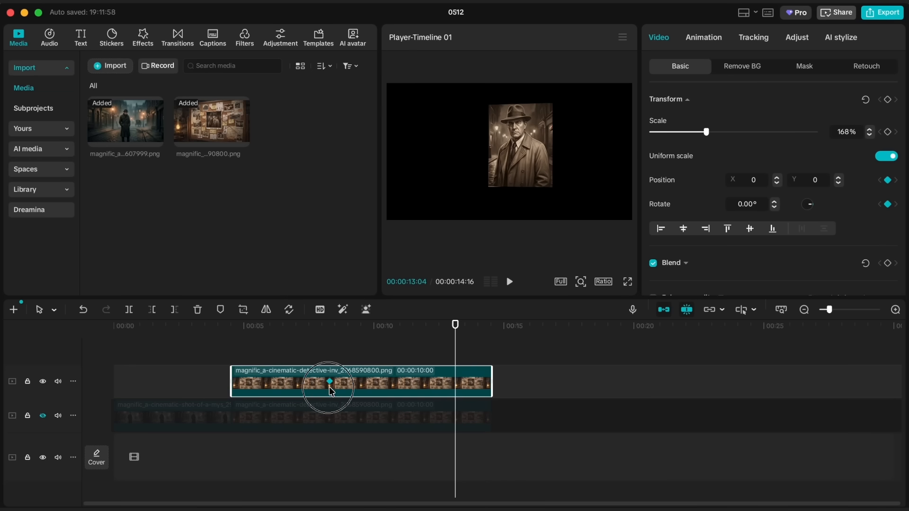
pyautogui.moveTo(232, 326); pyautogui.dragTo(256, 326)
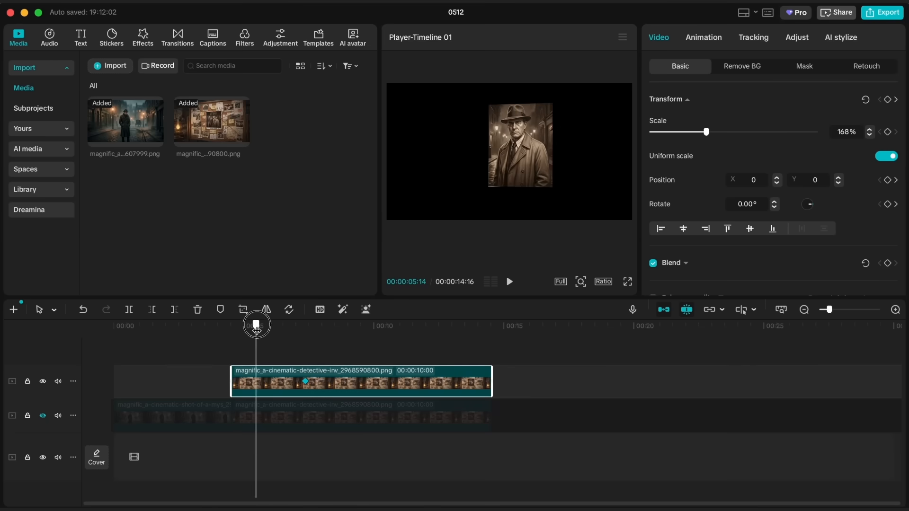
pyautogui.click(308, 382)
pyautogui.click(273, 330)
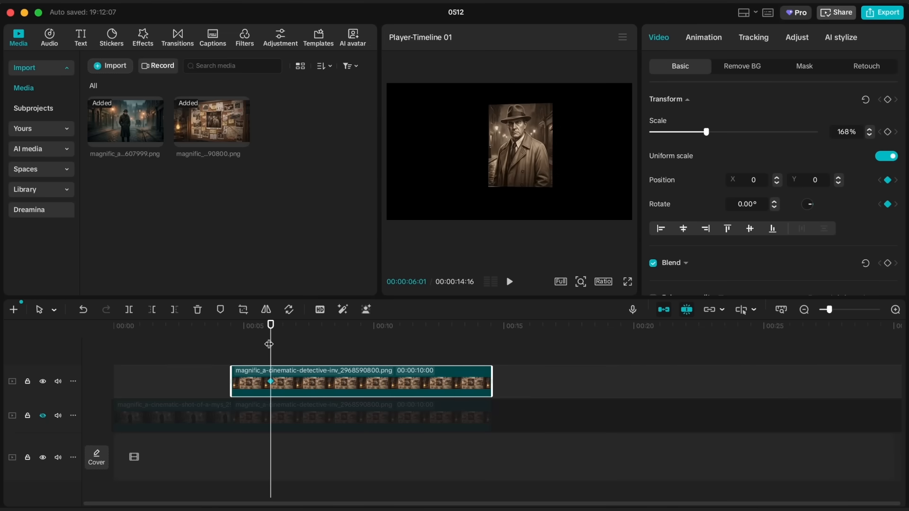
# - Extend the masked clip's start earlier to a duration of 00:00:11:07 and unhide the track below it
pyautogui.moveTo(232, 375); pyautogui.dragTo(202, 375)
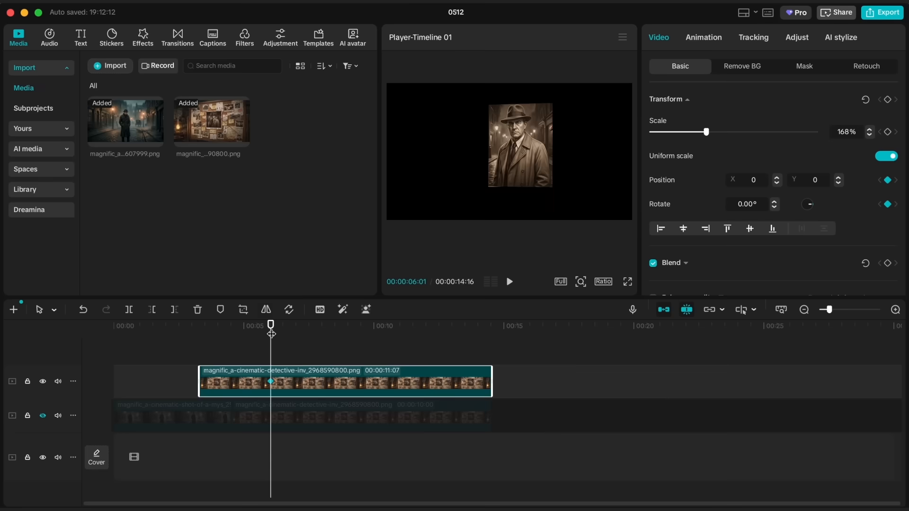
pyautogui.click(42, 415)
# - Add Position and Rotate keyframes at the masked clip's start, at 00:00:03:09
pyautogui.moveTo(270, 334); pyautogui.dragTo(200, 339)
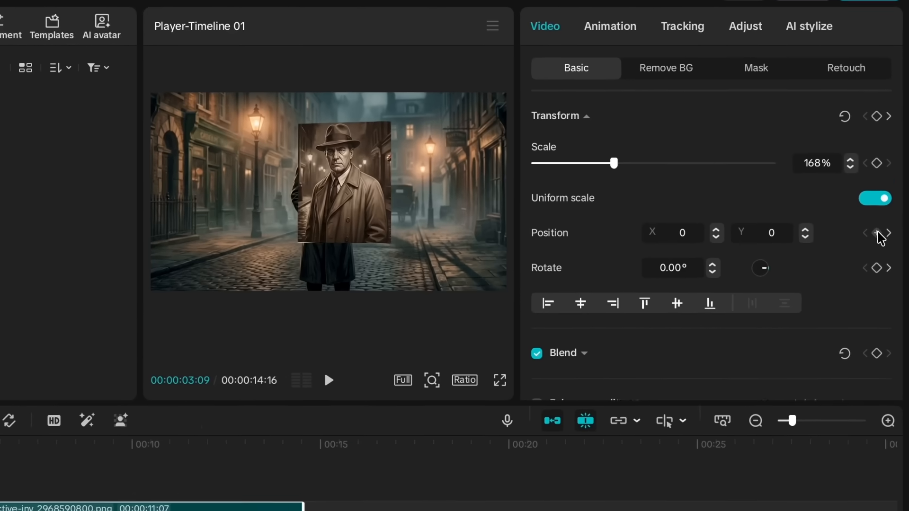
pyautogui.click(887, 180)
pyautogui.click(877, 272)
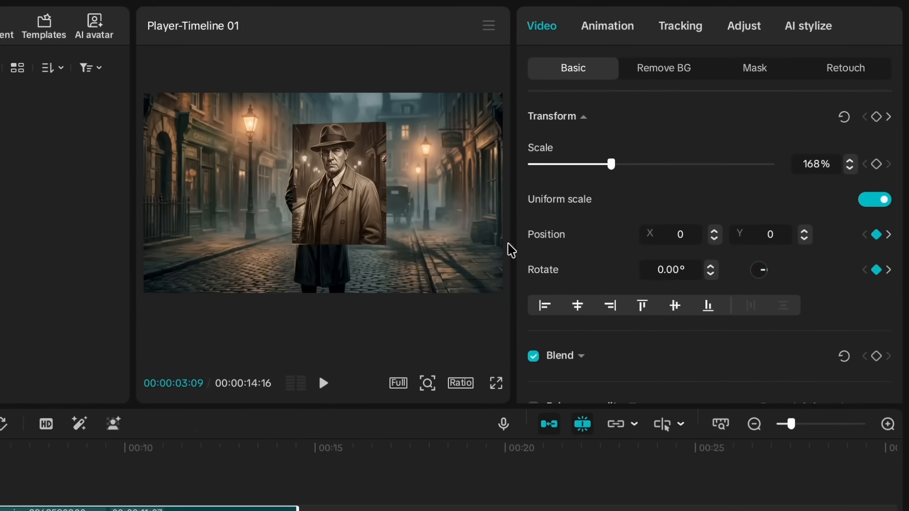
# - At the start keyframes, move the portrait cutout straight down out of the frame and tilt it clockwise, and preview its entrance
pyautogui.moveTo(341, 209); pyautogui.dragTo(337, 362)
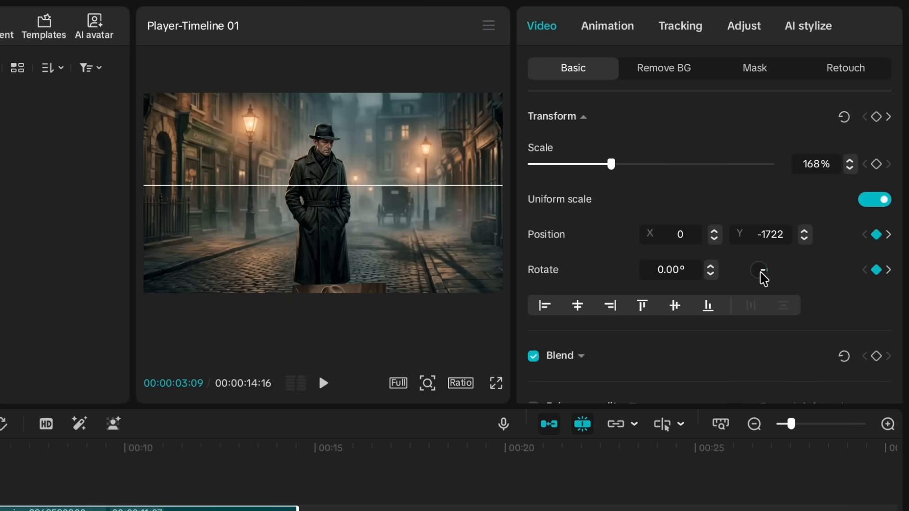
pyautogui.moveTo(761, 276); pyautogui.dragTo(763, 278)
pyautogui.moveTo(353, 293); pyautogui.dragTo(353, 329)
pyautogui.press('space')
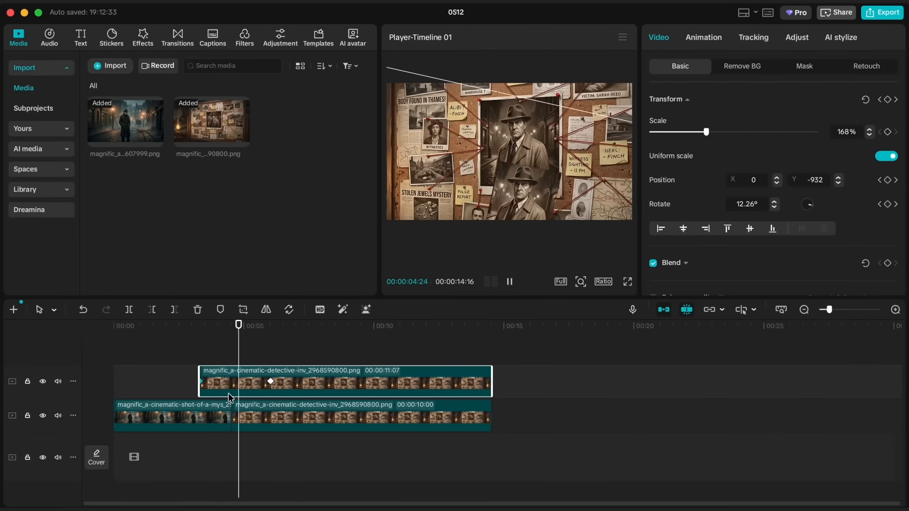
pyautogui.press('space')
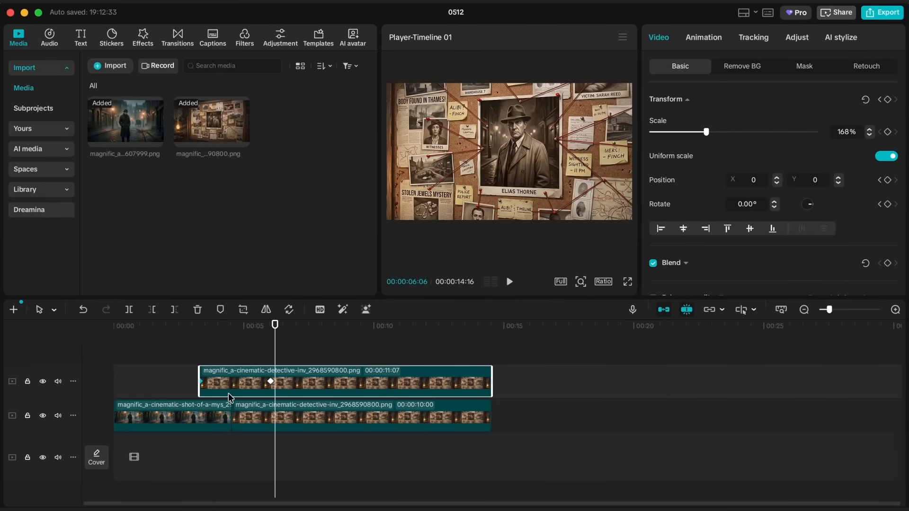
# - Show the variable speed animation graph for the masked portrait clip's keyframes
pyautogui.scroll(1, 203, 381)
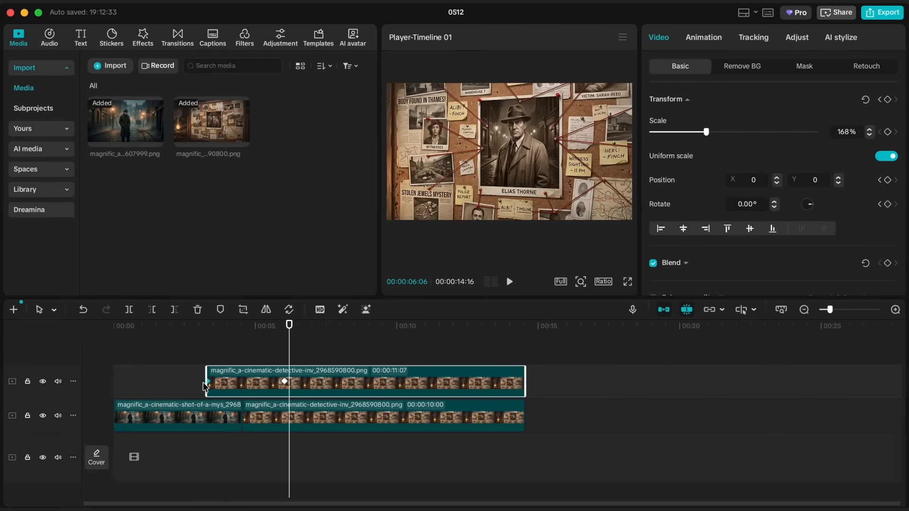
pyautogui.rightClick(237, 396)
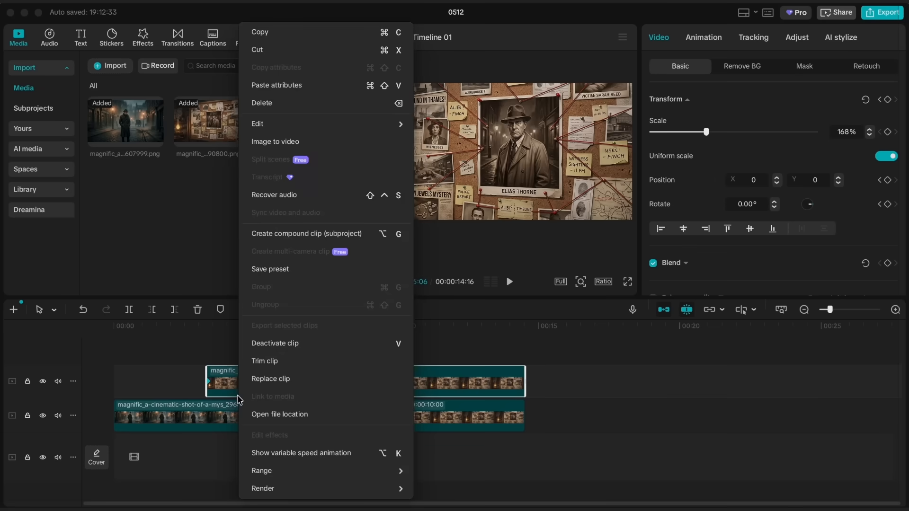
pyautogui.click(265, 453)
pyautogui.scroll(3, 251, 358)
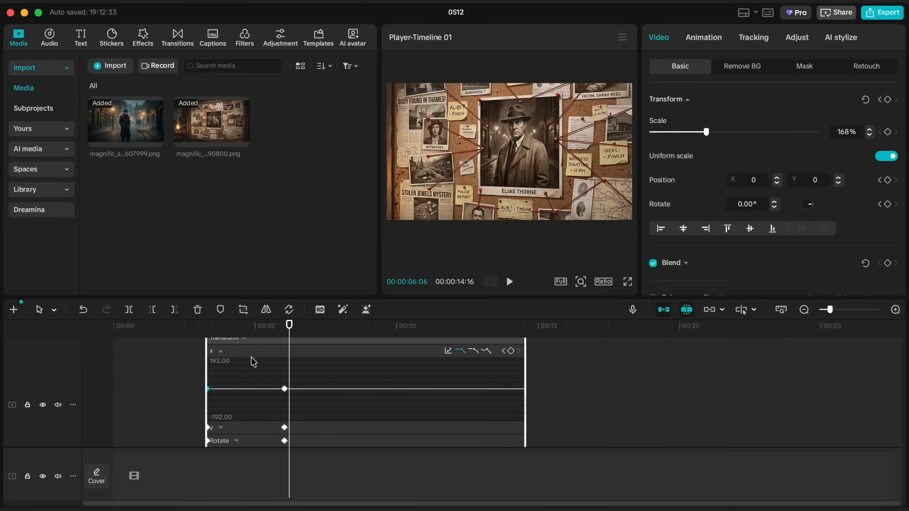
# - Apply the Cubic Ease preset curve to the masked portrait clip's Y position keyframes
pyautogui.moveTo(271, 298); pyautogui.dragTo(272, 188)
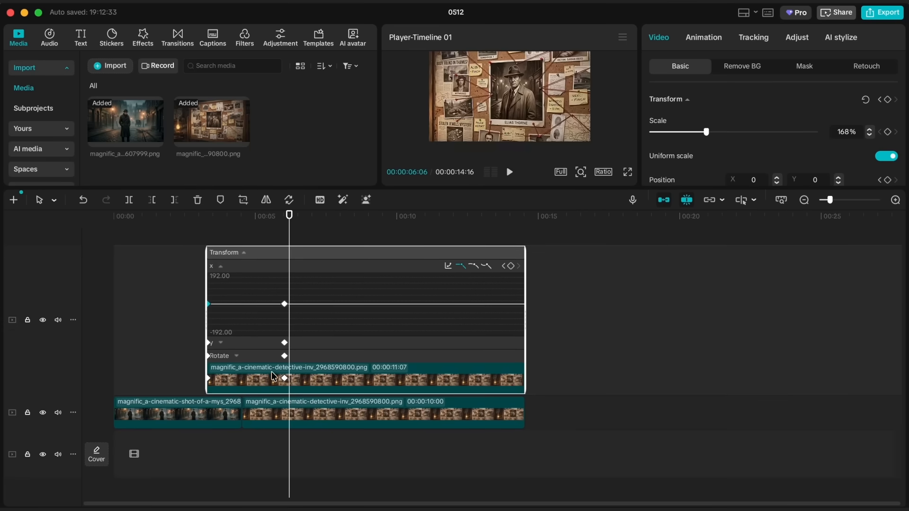
pyautogui.click(256, 348)
pyautogui.moveTo(294, 289); pyautogui.dragTo(188, 377)
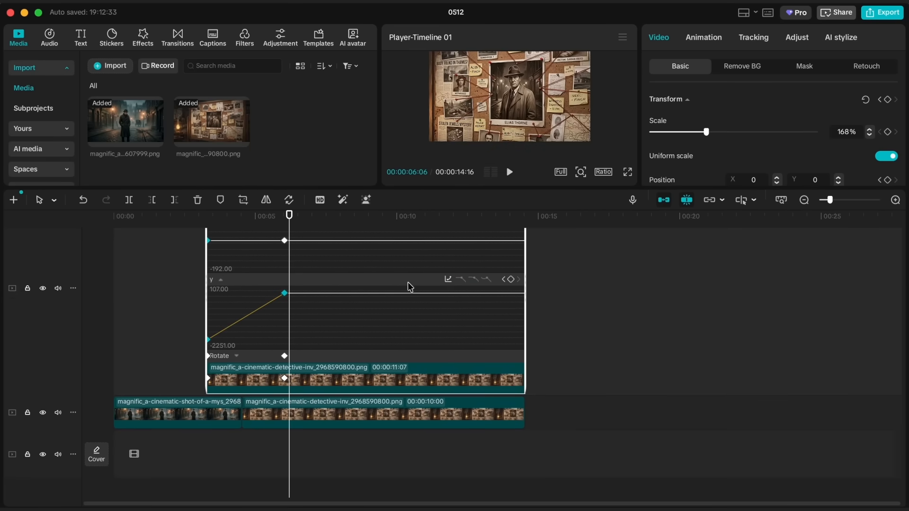
pyautogui.click(448, 280)
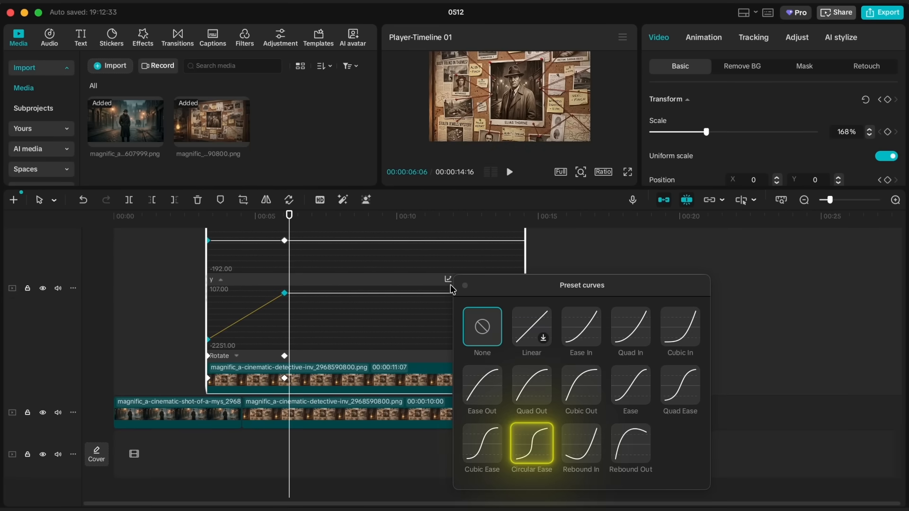
pyautogui.click(532, 445)
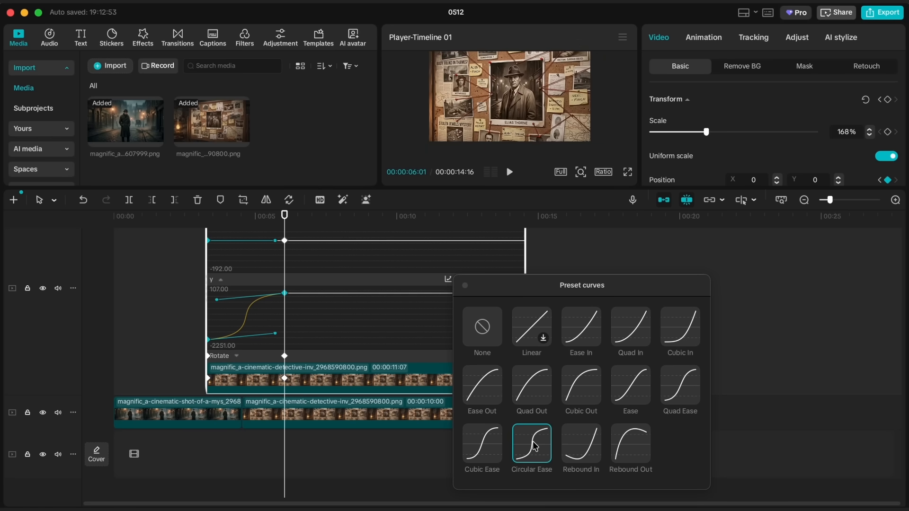
pyautogui.click(489, 450)
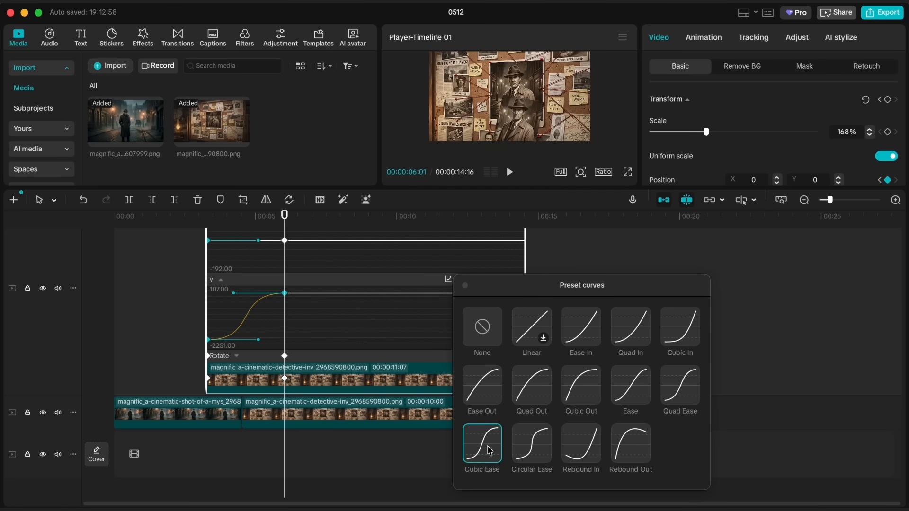
# - Apply the Cubic Ease preset curve to the portrait clip's Rotate keyframes and hide the clip's keyframe graph
pyautogui.click(295, 358)
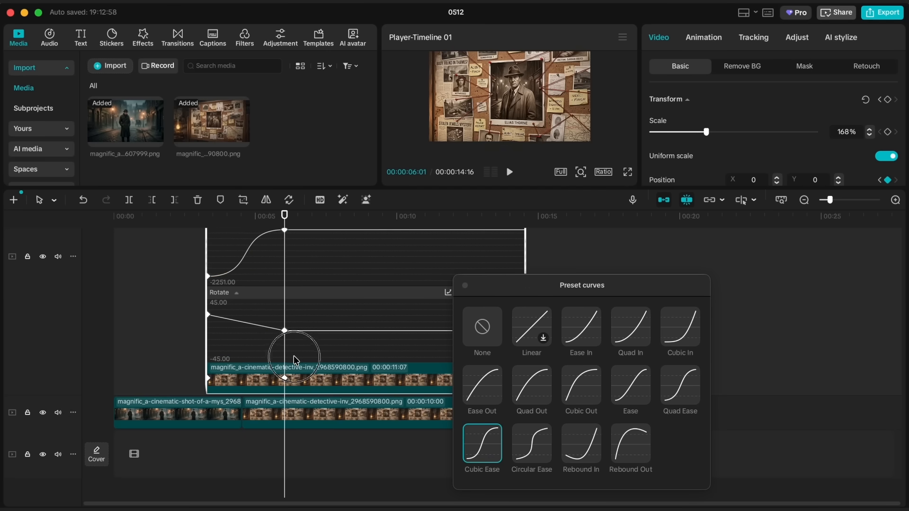
pyautogui.click(264, 318)
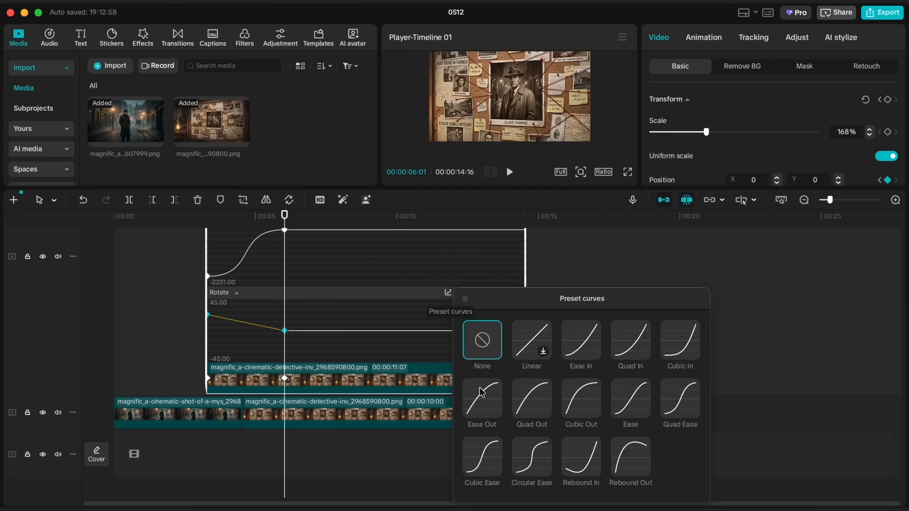
pyautogui.click(494, 458)
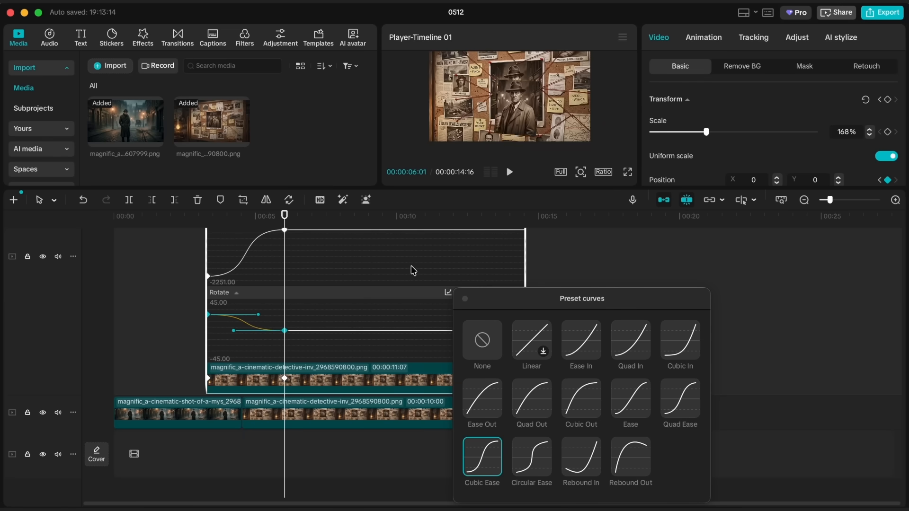
pyautogui.click(464, 300)
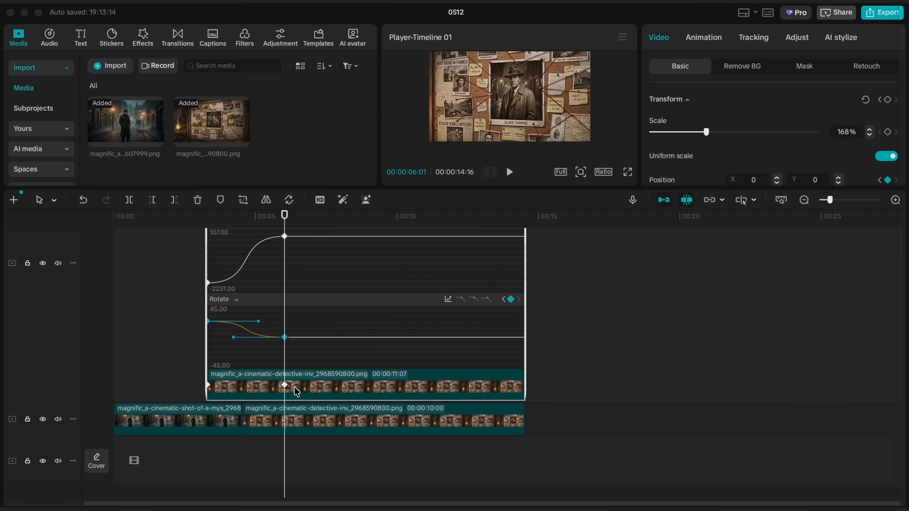
pyautogui.rightClick(294, 387)
pyautogui.click(319, 454)
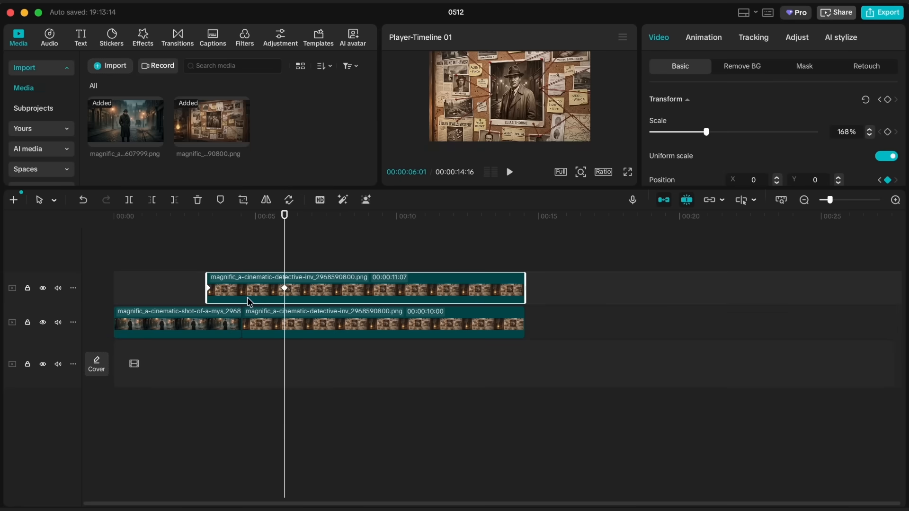
# - Move the street clip onto its own track between the two evidence board clips and extend its end to a duration of 00:00:05:14
pyautogui.moveTo(217, 323); pyautogui.dragTo(218, 248)
pyautogui.moveTo(245, 302); pyautogui.dragTo(243, 249)
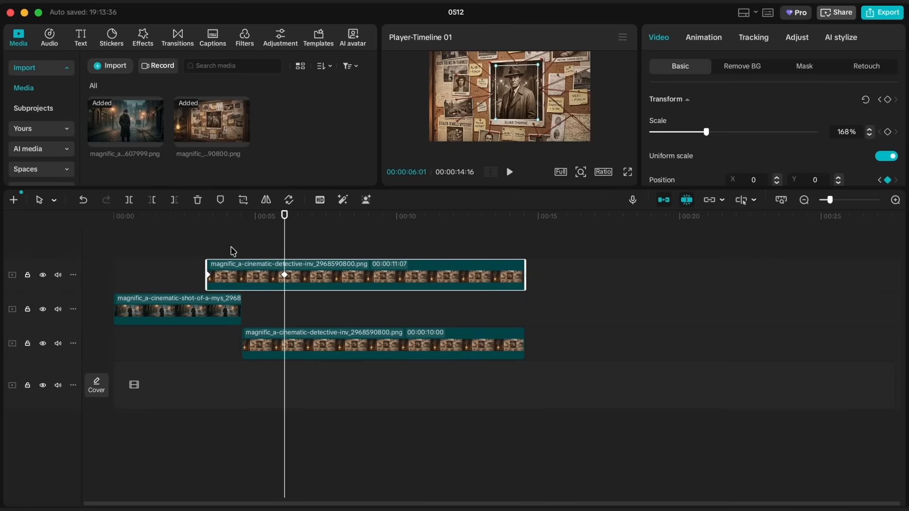
pyautogui.scroll(5, 197, 268)
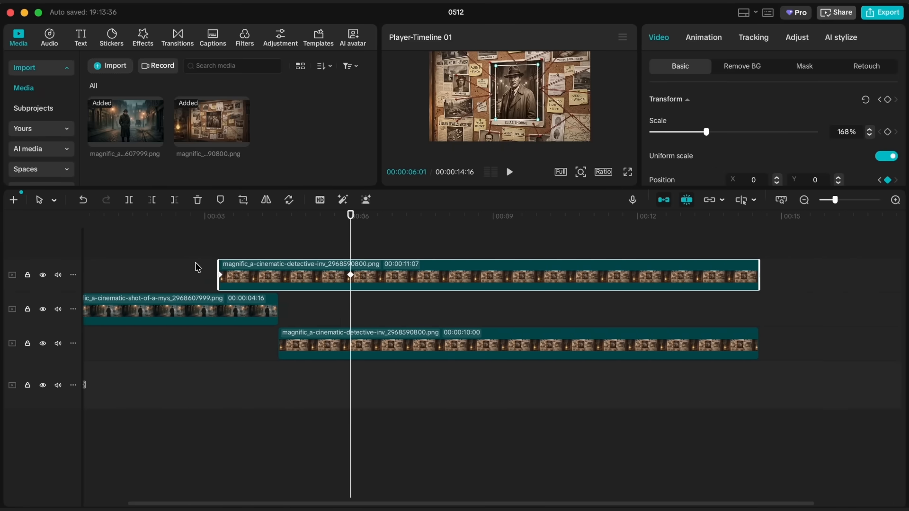
pyautogui.moveTo(274, 310); pyautogui.dragTo(323, 308)
# - Keyframe the street clip's opacity from 100% at 00:00:04:16 down to 0% just before the clip's end
pyautogui.moveTo(271, 226); pyautogui.dragTo(278, 223)
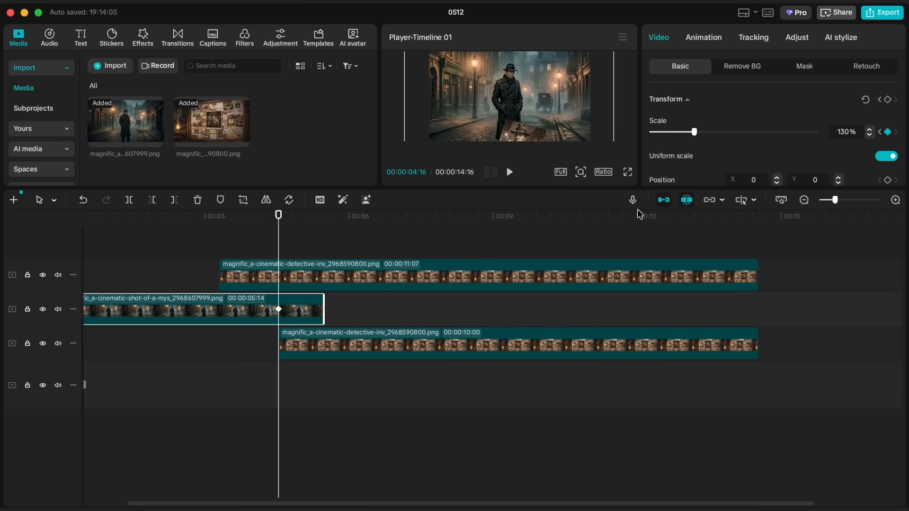
pyautogui.moveTo(809, 188); pyautogui.dragTo(807, 240)
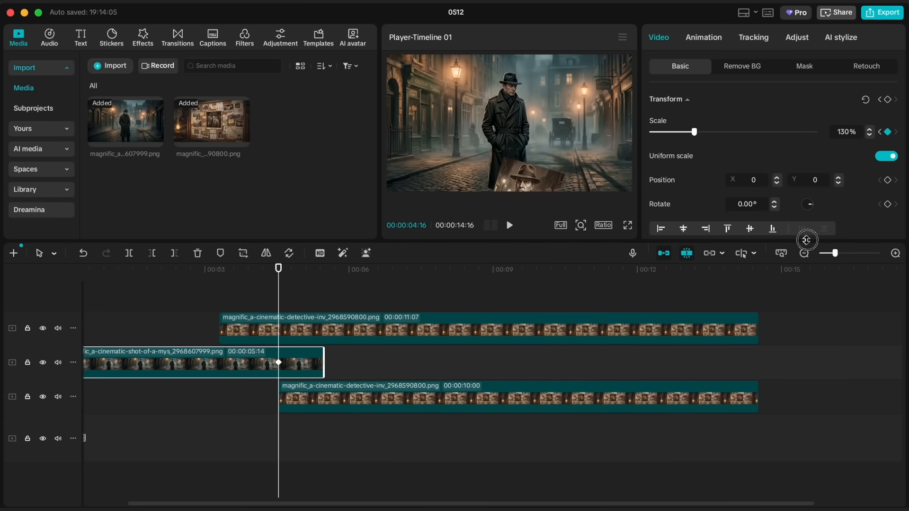
pyautogui.scroll(-5, 789, 169)
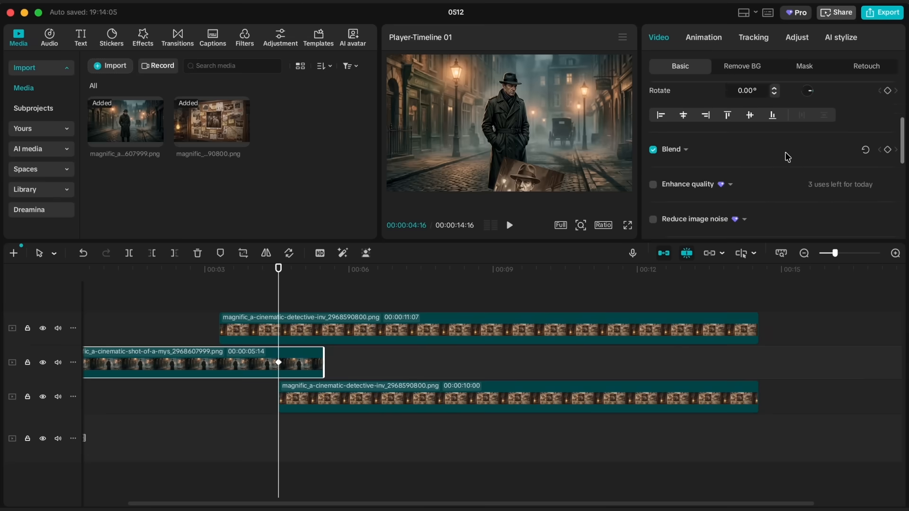
pyautogui.click(688, 138)
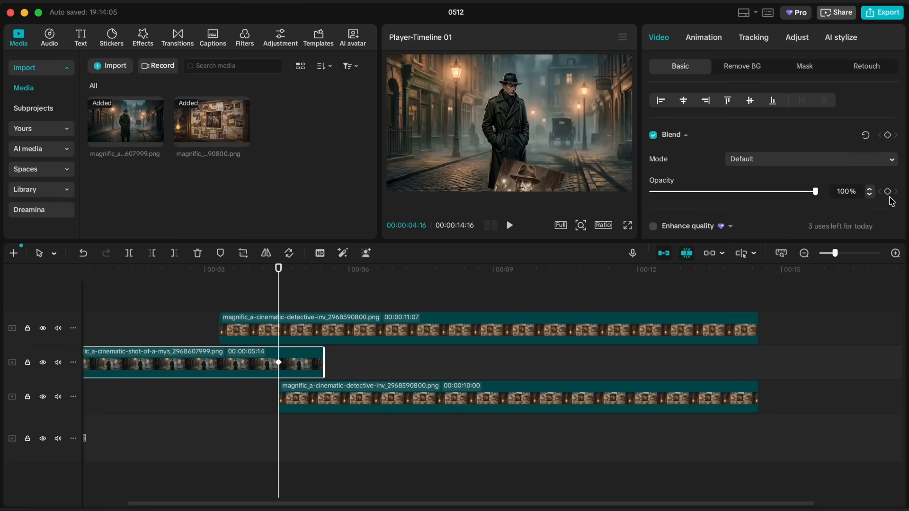
pyautogui.click(888, 191)
pyautogui.moveTo(280, 270); pyautogui.dragTo(318, 270)
pyautogui.moveTo(814, 192); pyautogui.dragTo(639, 201)
# - Extend the street clip's end to the portrait's final keyframe at 00:00:06:01
pyautogui.moveTo(317, 281); pyautogui.dragTo(353, 288)
pyautogui.press('space')
pyautogui.click(342, 325)
pyautogui.click(315, 370)
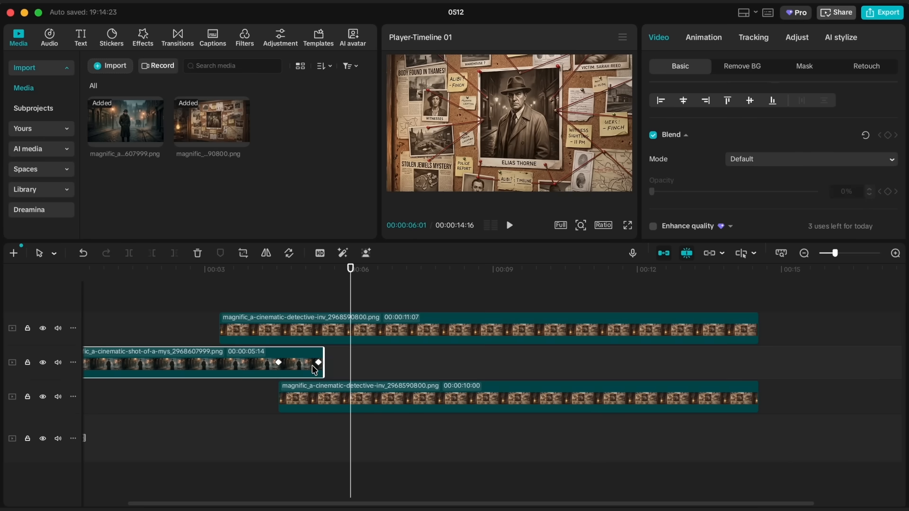
pyautogui.moveTo(326, 364); pyautogui.dragTo(348, 361)
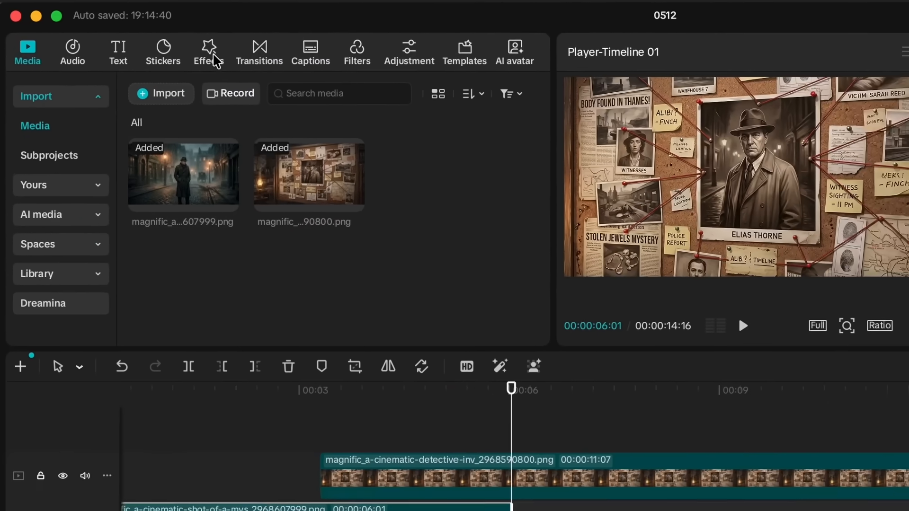
# - Add the Blur video effect between the portrait and street clips, starting at the portrait clip's start and ending at 00:00:06:01
pyautogui.click(143, 37)
pyautogui.write('blur')
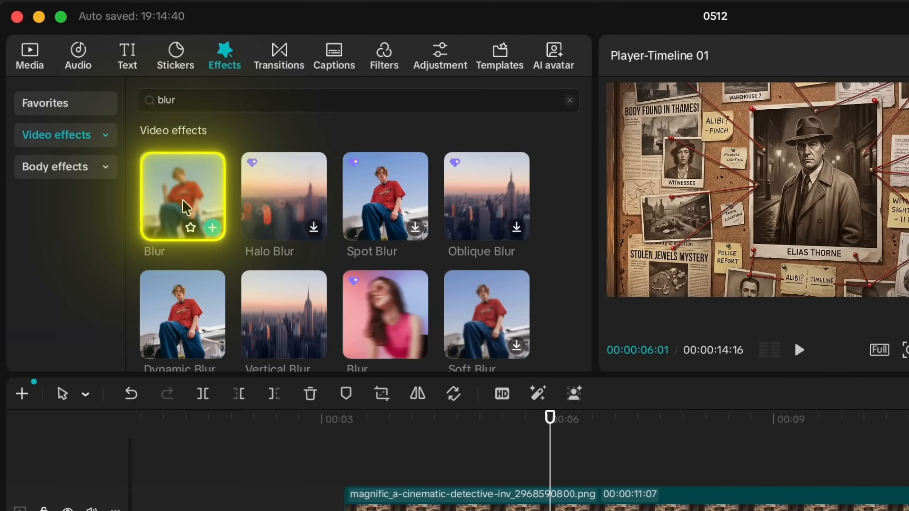
pyautogui.click(185, 194)
pyautogui.moveTo(124, 133); pyautogui.dragTo(256, 365)
pyautogui.click(258, 332)
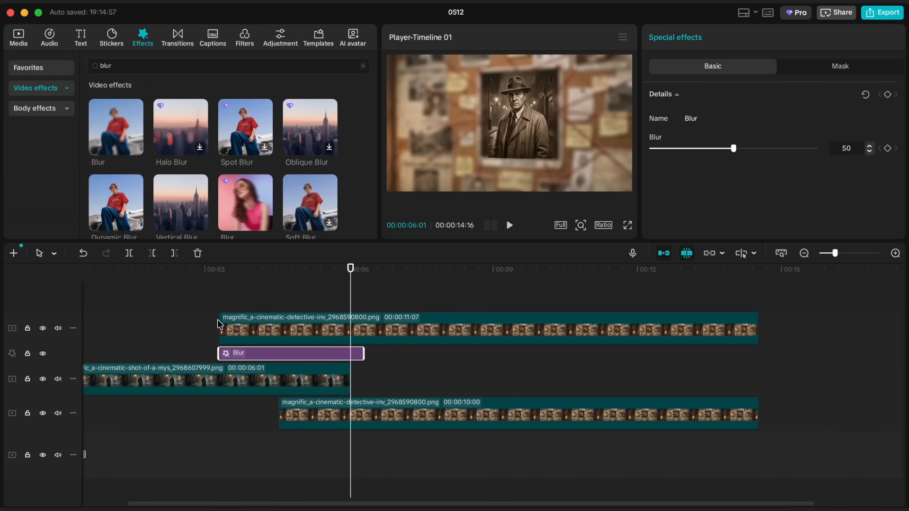
pyautogui.scroll(2, 217, 326)
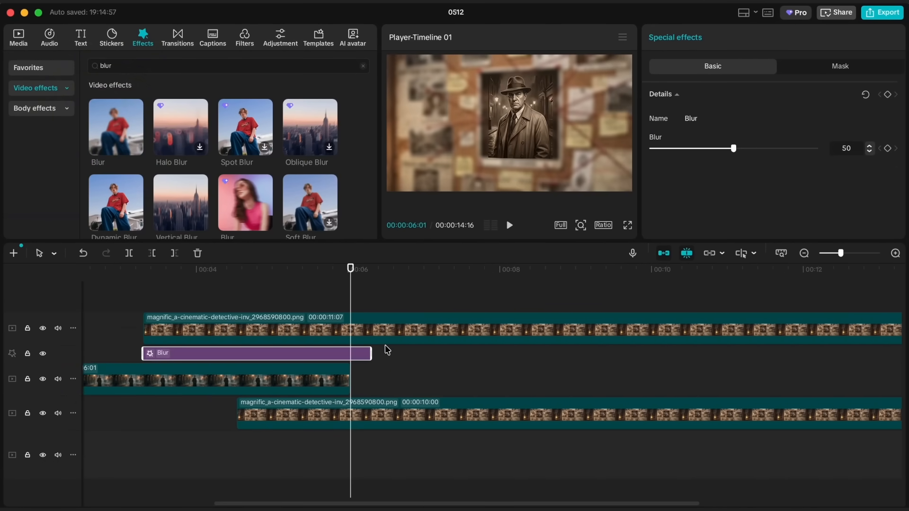
pyautogui.moveTo(369, 353); pyautogui.dragTo(350, 354)
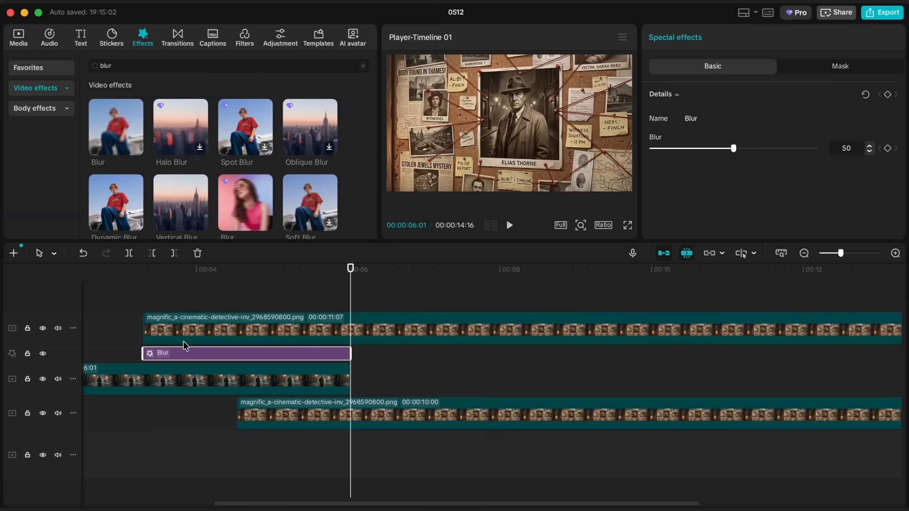
# - Add a keyframe to the Blur effect at 00:00:04:16 with the blur amount set to 100
pyautogui.click(142, 272)
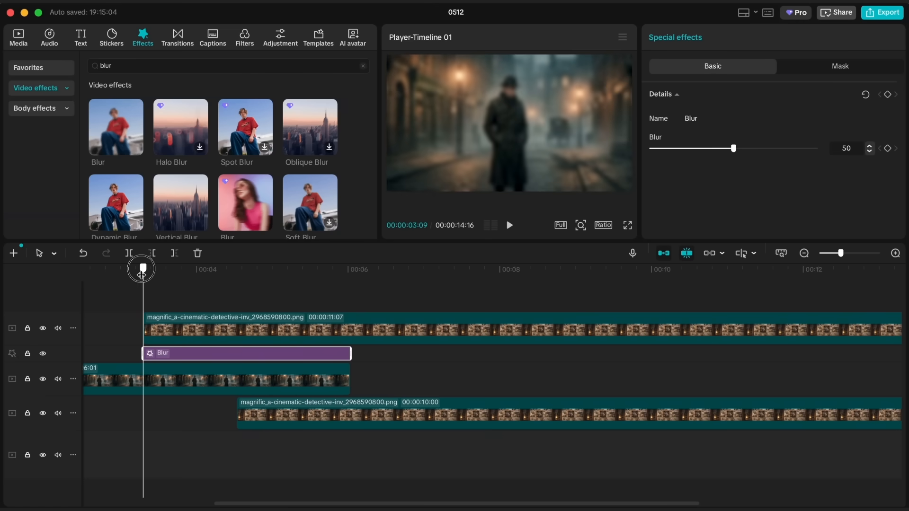
pyautogui.press('space')
pyautogui.press('space')
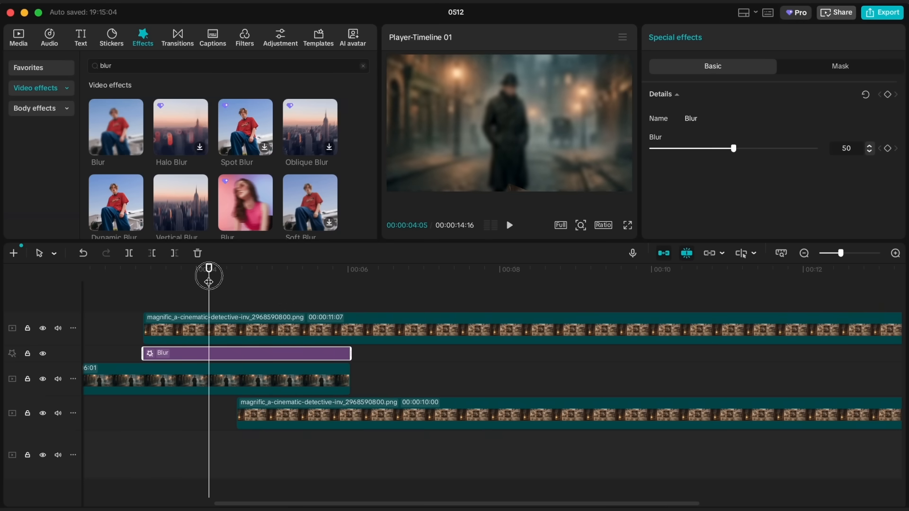
pyautogui.moveTo(209, 282); pyautogui.dragTo(237, 283)
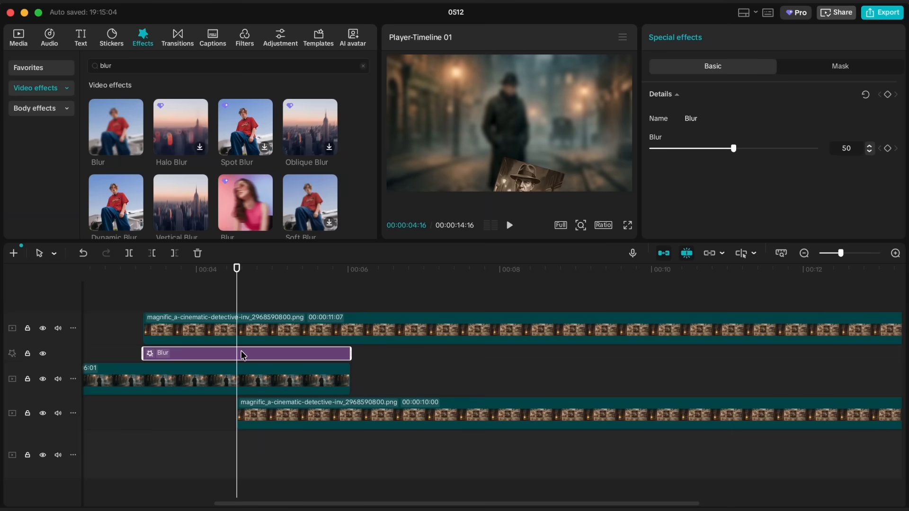
pyautogui.click(887, 149)
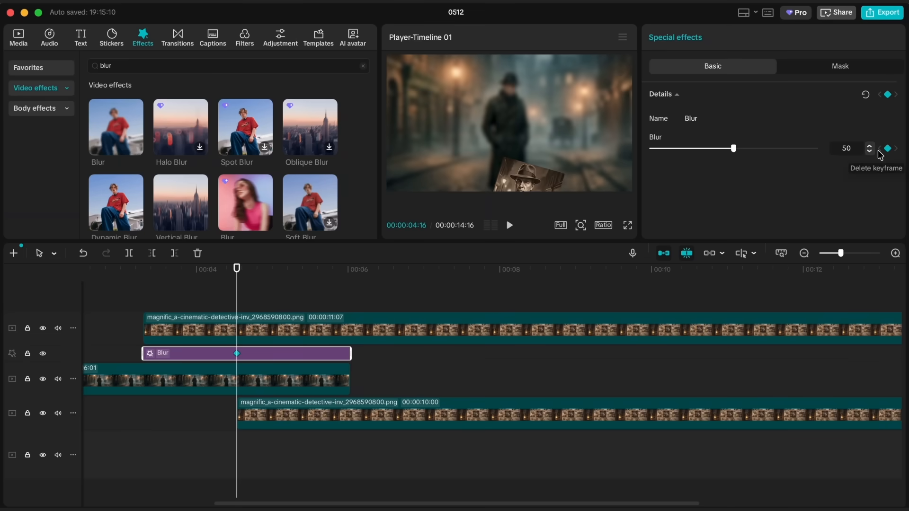
pyautogui.moveTo(733, 148); pyautogui.dragTo(815, 148)
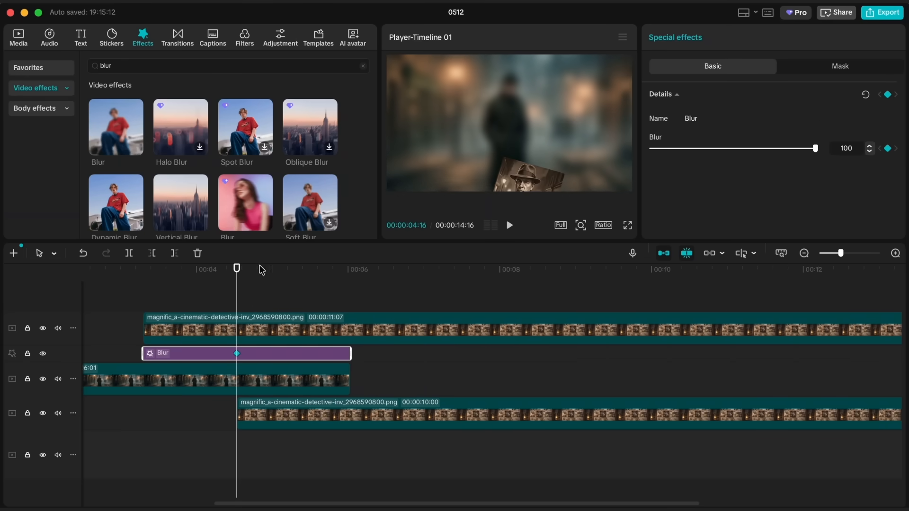
# - Set the blur amount to 0 at the effect's start, 00:00:03:09, and end, 00:00:06:01, and preview the transition
pyautogui.moveTo(237, 273); pyautogui.dragTo(143, 273)
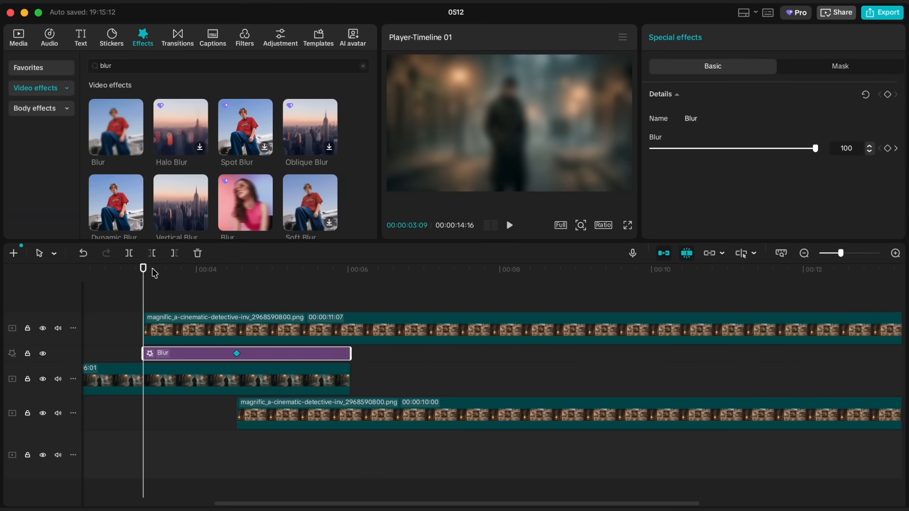
pyautogui.moveTo(734, 148); pyautogui.dragTo(614, 156)
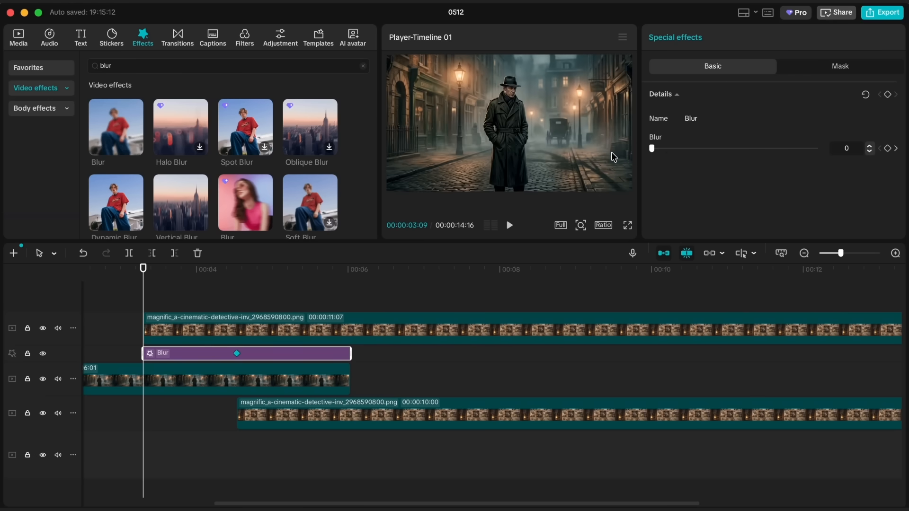
pyautogui.moveTo(143, 285); pyautogui.dragTo(350, 287)
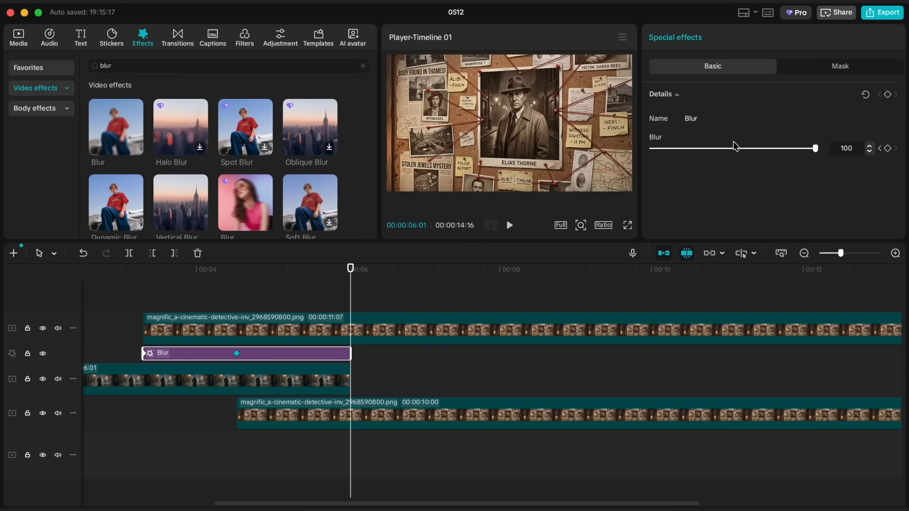
pyautogui.moveTo(734, 148); pyautogui.dragTo(580, 155)
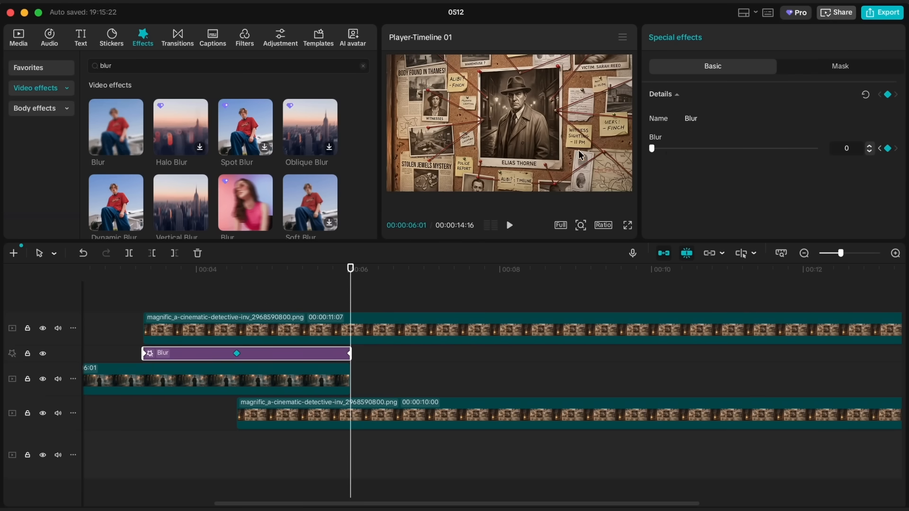
pyautogui.click(125, 273)
pyautogui.press('space')
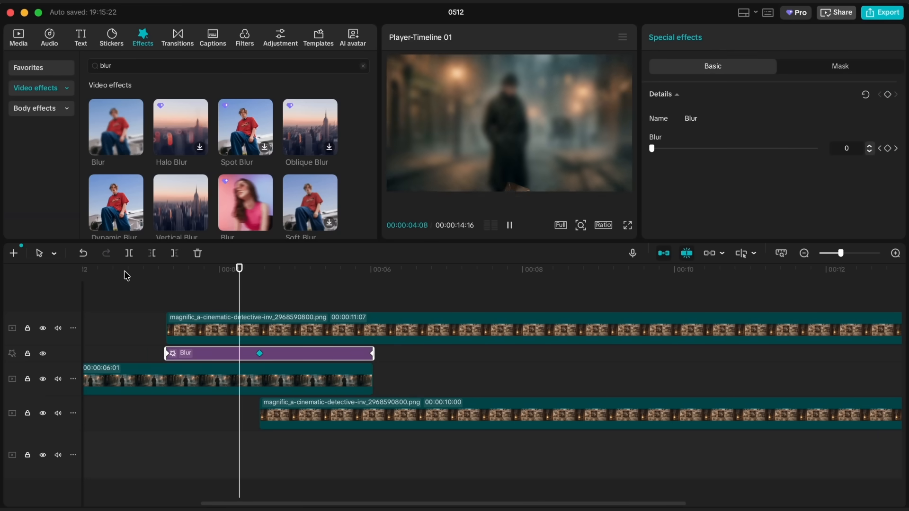
pyautogui.press('space')
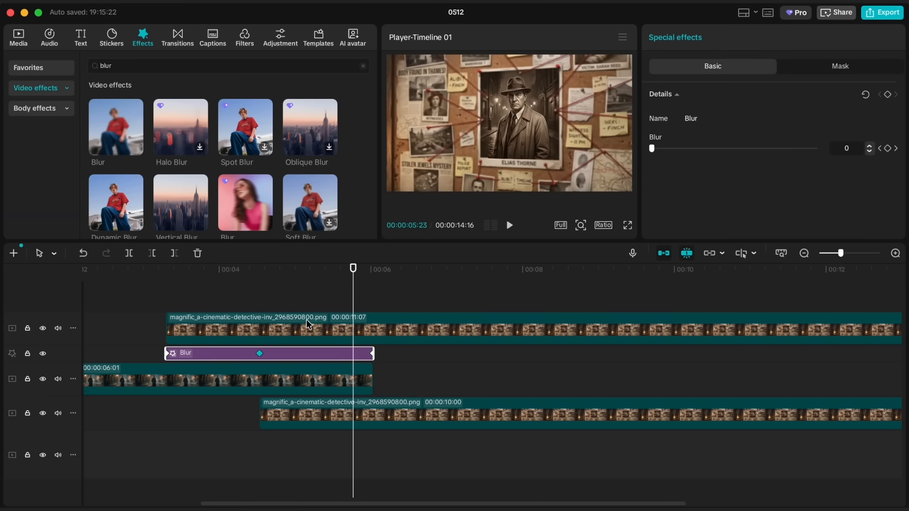
# - Split the portrait clip at 00:00:06:01 and delete the part after the split
pyautogui.click(346, 413)
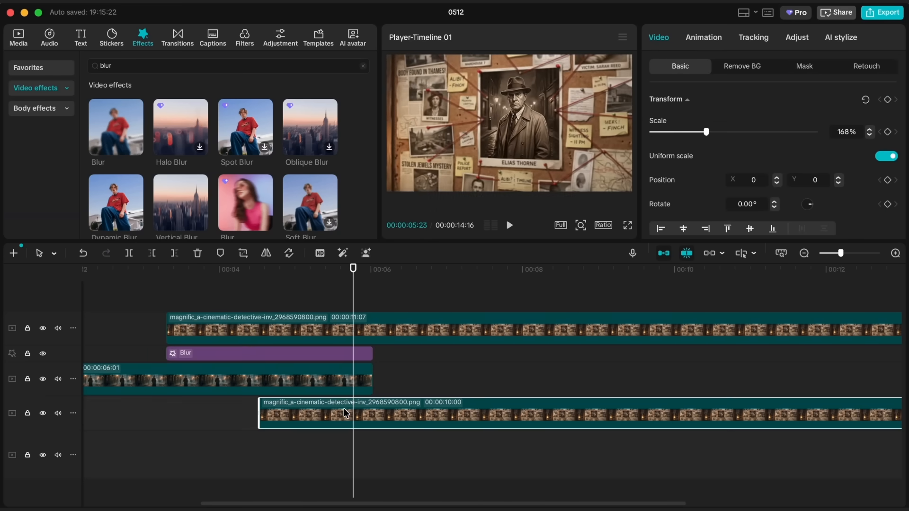
pyautogui.moveTo(354, 303); pyautogui.dragTo(372, 303)
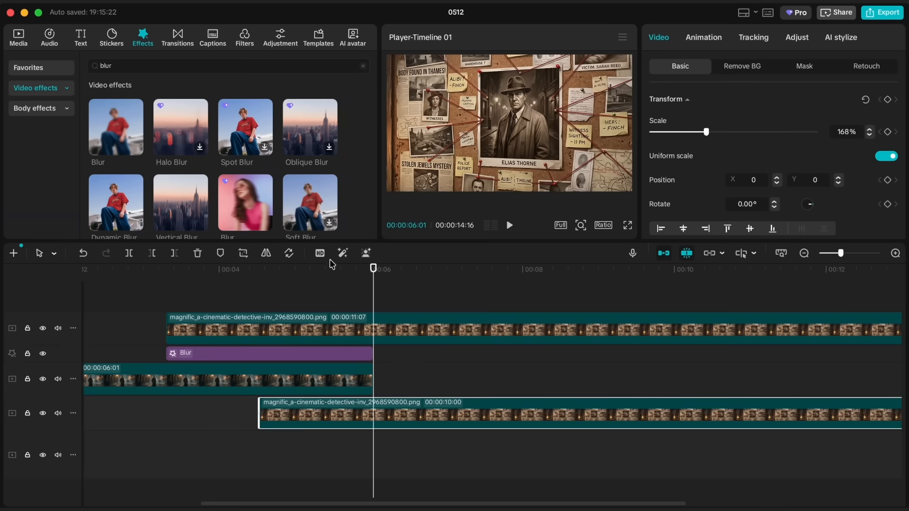
pyautogui.click(435, 317)
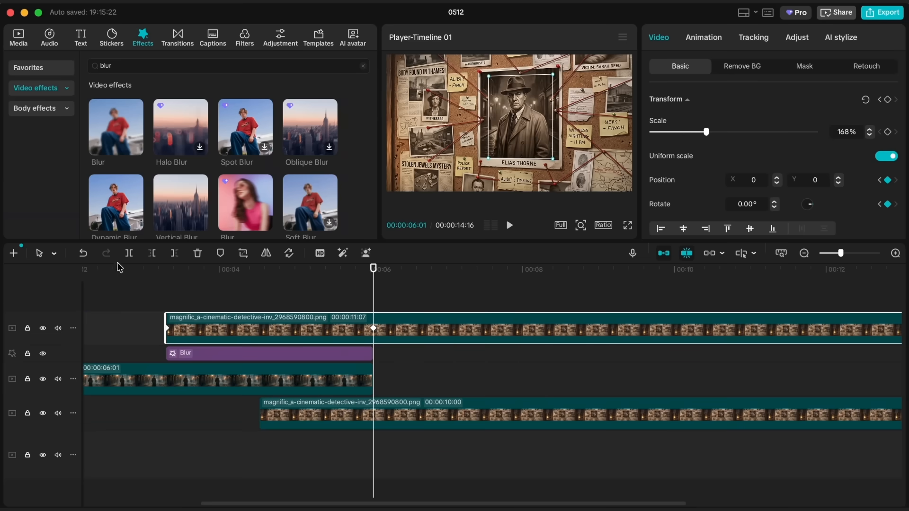
pyautogui.click(128, 253)
pyautogui.press('Delete')
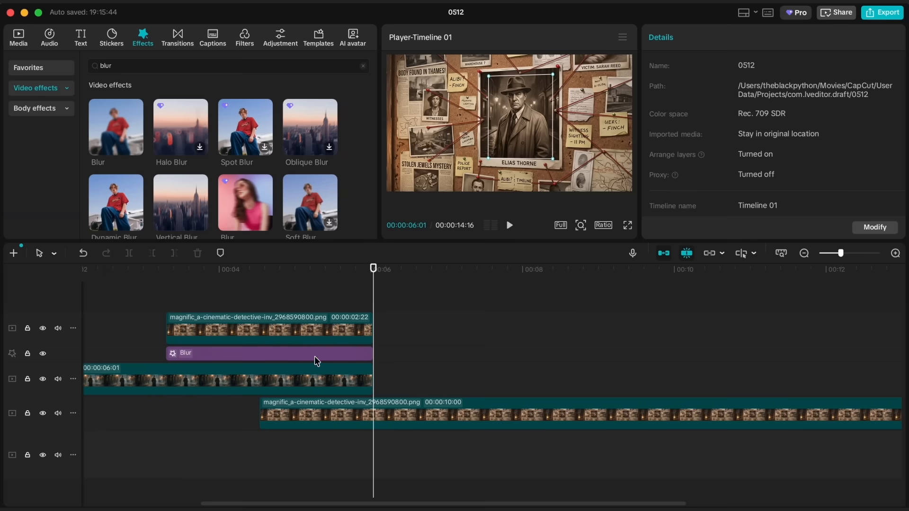
# - Add a scale keyframe to the evidence board clip at 00:00:06:01, keeping the scale at 168%
pyautogui.click(326, 412)
pyautogui.click(358, 356)
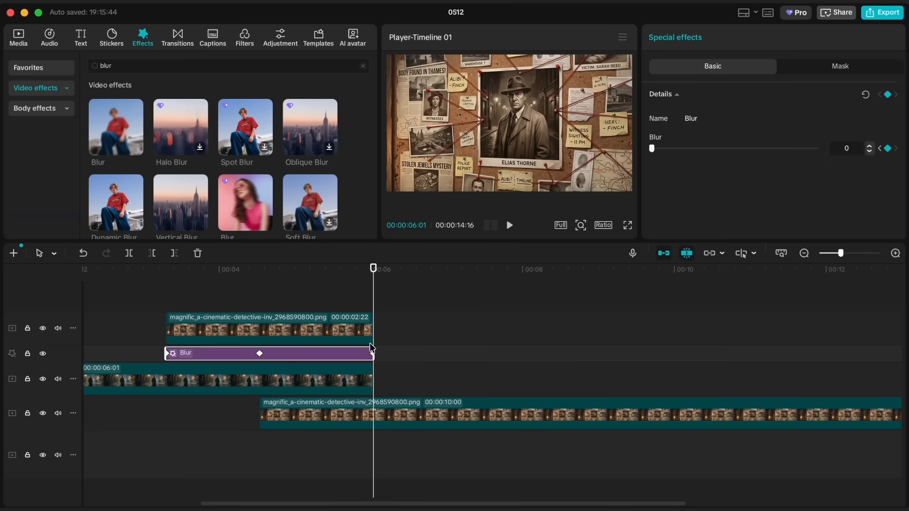
pyautogui.click(366, 423)
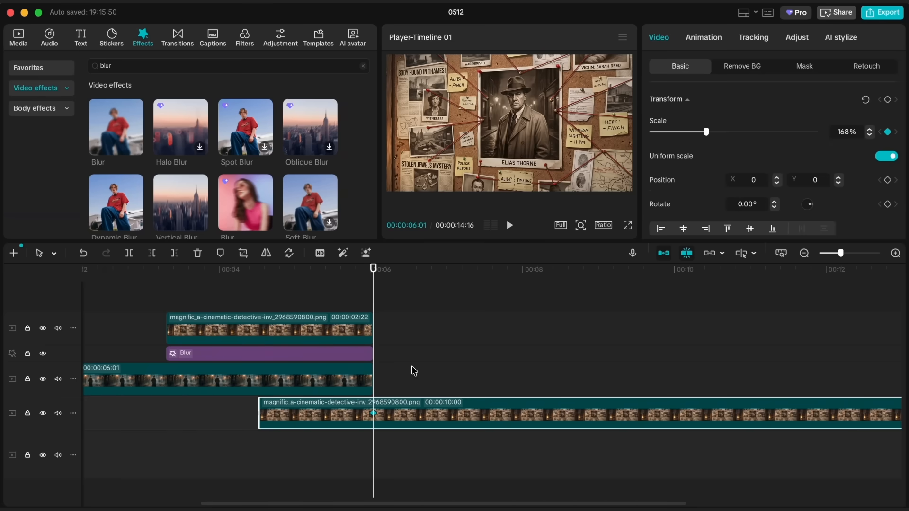
# - Hide the portrait, Blur and street tracks, and set the evidence board clip's scale to 188% at its start, 00:00:04:16
pyautogui.moveTo(373, 296); pyautogui.dragTo(260, 304)
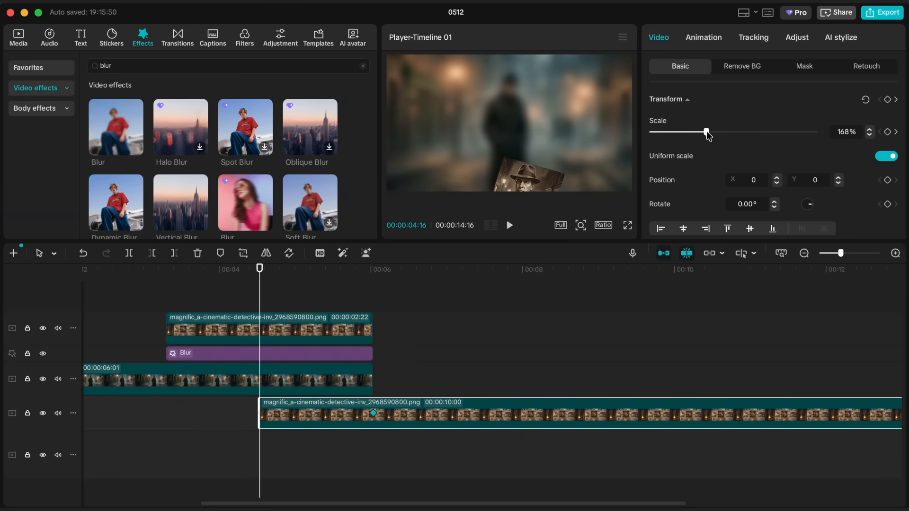
pyautogui.click(42, 378)
pyautogui.click(43, 354)
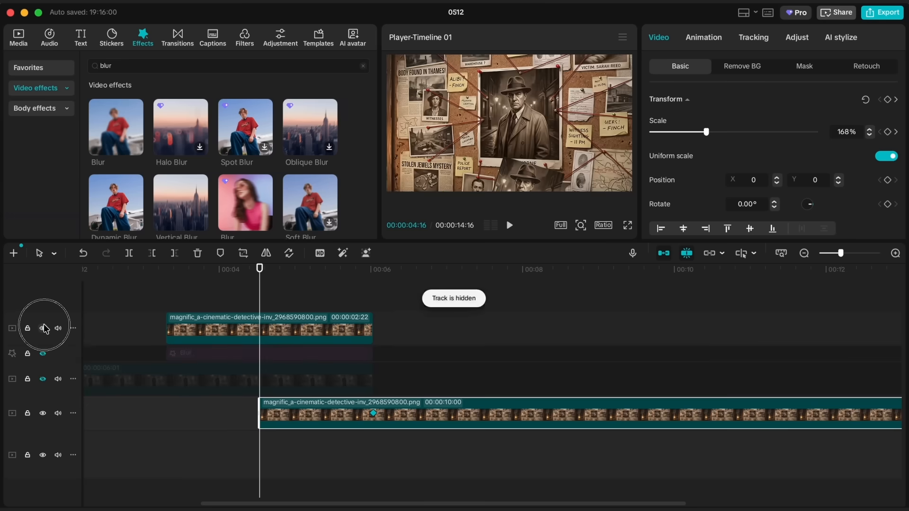
pyautogui.click(43, 328)
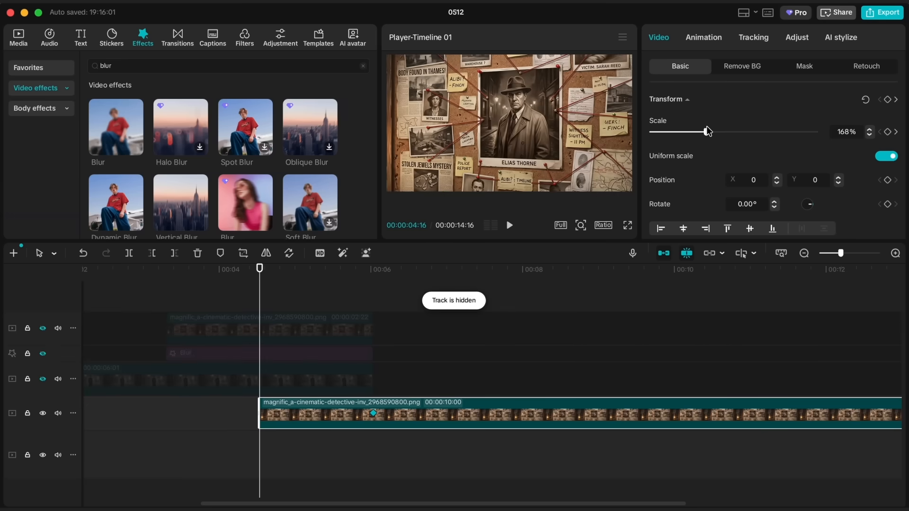
pyautogui.moveTo(708, 131); pyautogui.dragTo(713, 133)
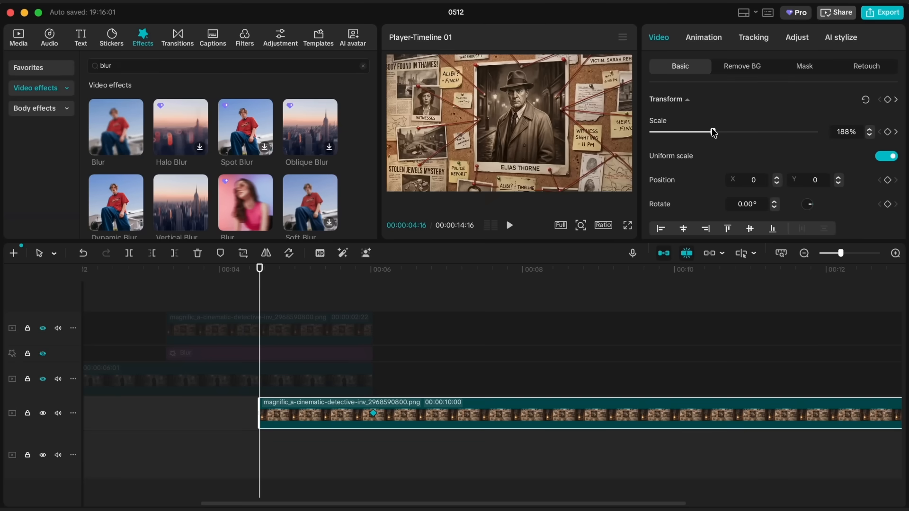
# - Unhide the street, Blur and portrait tracks and preview the transition
pyautogui.click(42, 379)
pyautogui.click(43, 354)
pyautogui.click(43, 328)
pyautogui.press('space')
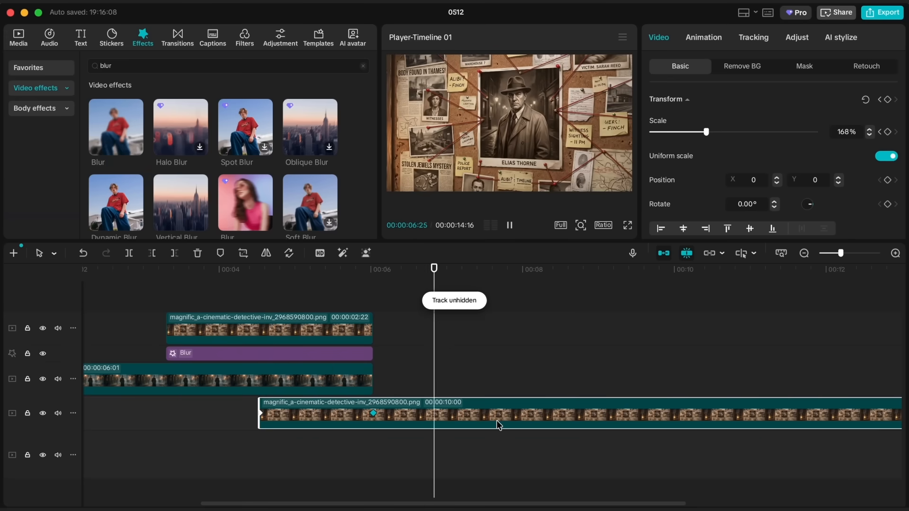
# - Set the evidence board clip's scale to 106% at 00:00:10:00 to create a zoom-out
pyautogui.hscroll(3, 499, 425)
pyautogui.scroll(-3, 499, 426)
pyautogui.moveTo(389, 280); pyautogui.dragTo(488, 281)
pyautogui.moveTo(706, 132); pyautogui.dragTo(686, 132)
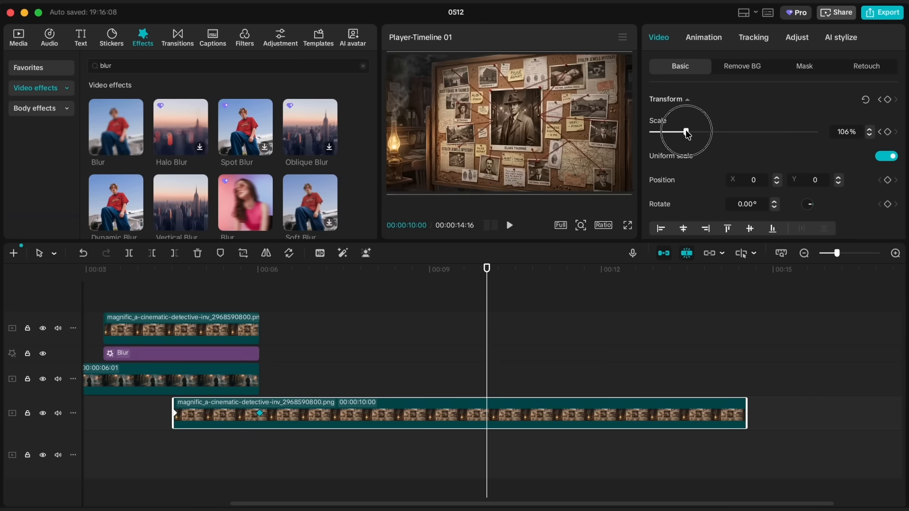
# - Show the evidence board clip's variable speed animation, apply an ease-in-out curve between the 00:00:06:01 and 00:00:10:00 scale keyframes, and preview it
pyautogui.hscroll(-5, 452, 422)
pyautogui.rightClick(623, 412)
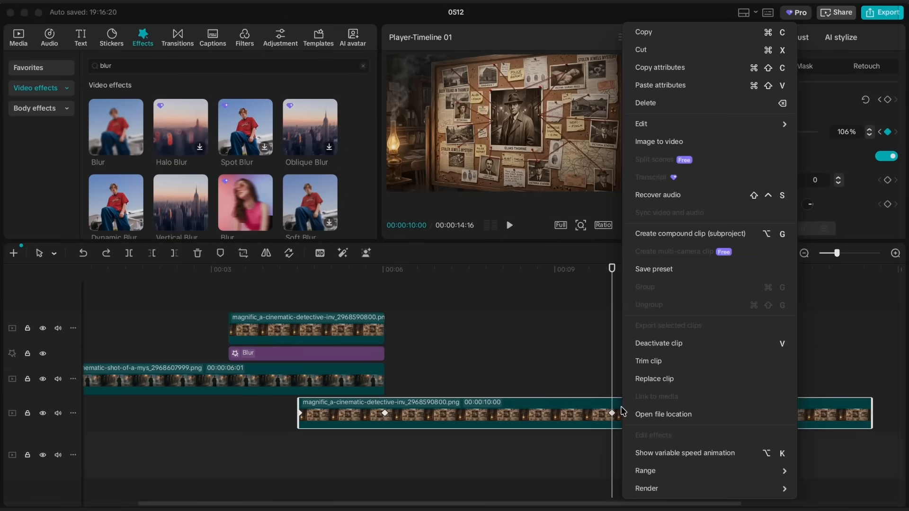
pyautogui.click(644, 454)
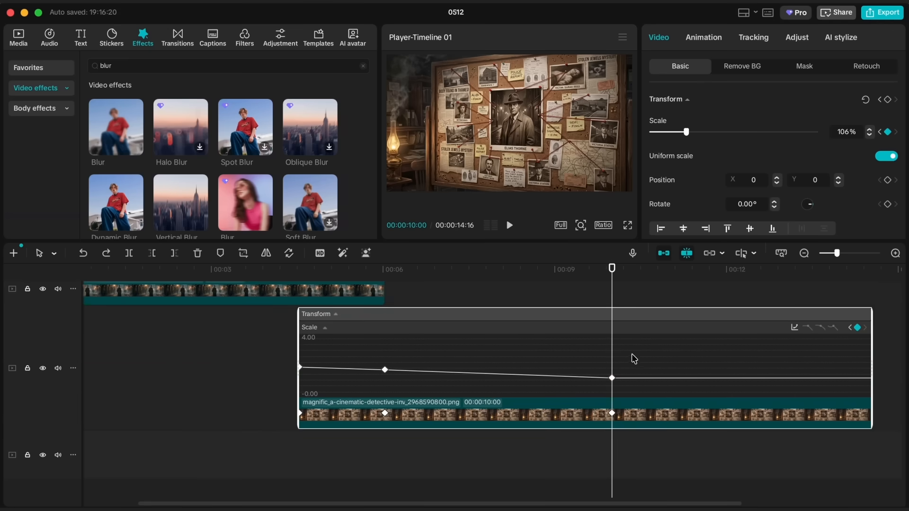
pyautogui.moveTo(635, 359); pyautogui.dragTo(376, 405)
pyautogui.click(795, 329)
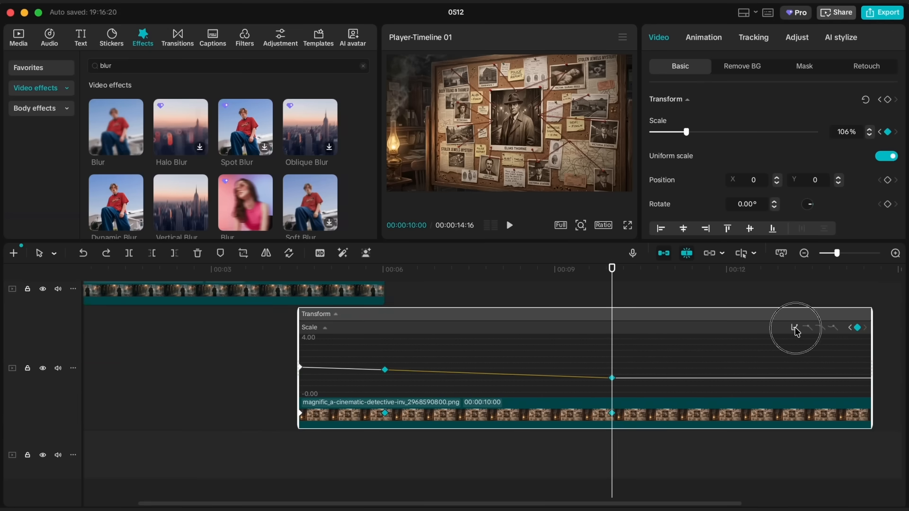
pyautogui.click(569, 469)
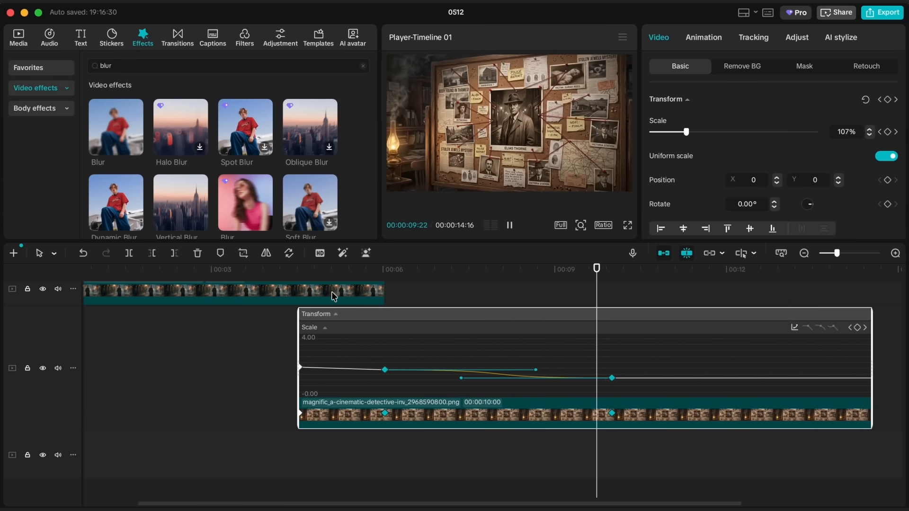
pyautogui.click(294, 270)
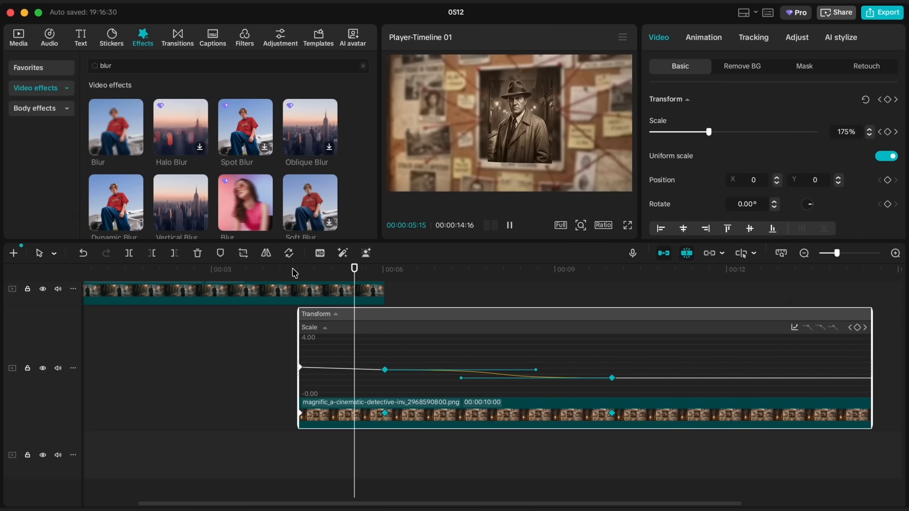
pyautogui.press('space')
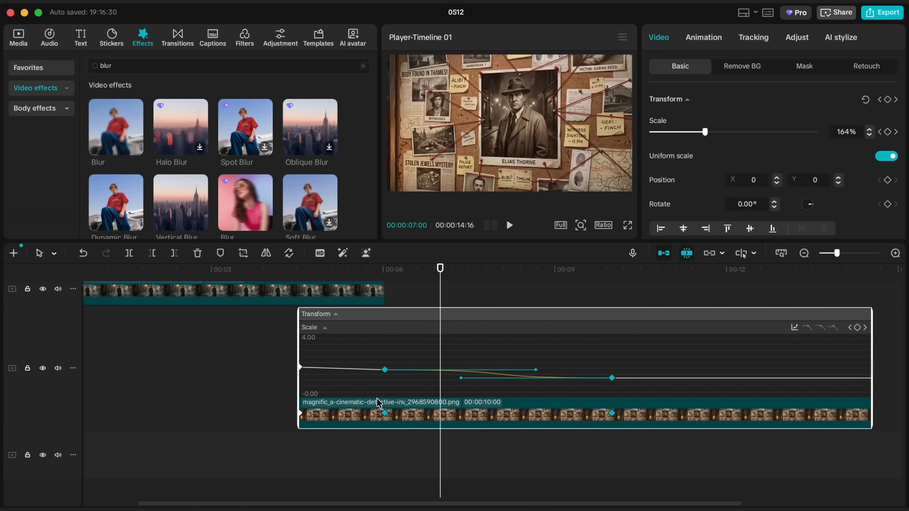
# - Shorten the curve handle of the 00:00:06:01 scale keyframe, tilt it slightly downward, and preview the zoom-out full screen
pyautogui.click(385, 370)
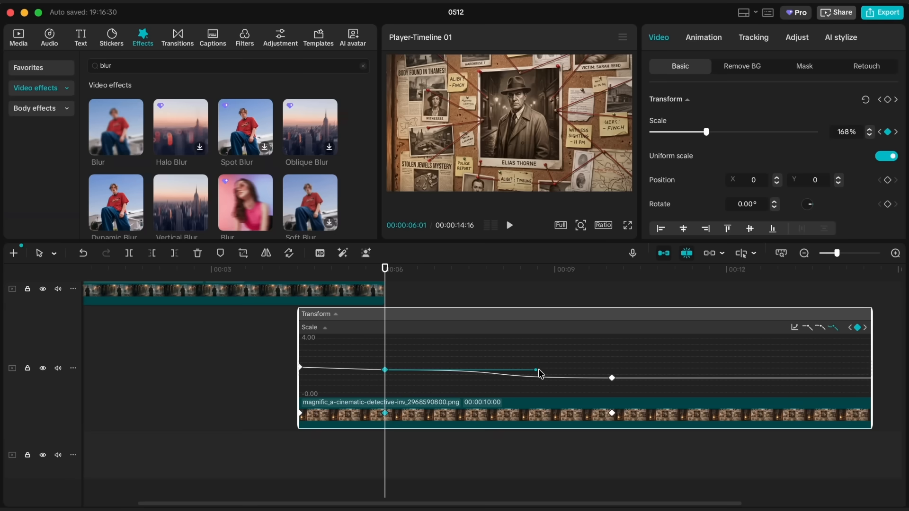
pyautogui.moveTo(537, 371); pyautogui.dragTo(515, 377)
pyautogui.moveTo(385, 269); pyautogui.dragTo(355, 275)
pyautogui.press('space')
pyautogui.press('space')
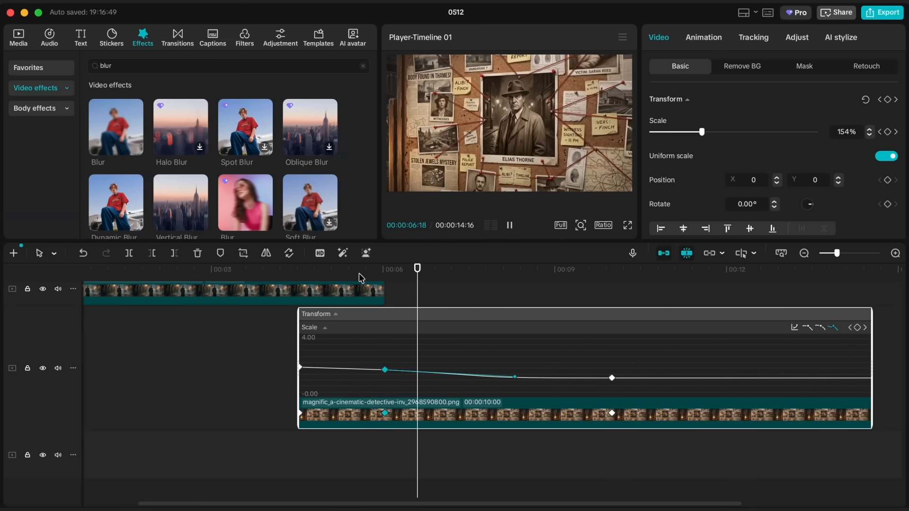
pyautogui.moveTo(514, 378); pyautogui.dragTo(514, 375)
pyautogui.click(385, 269)
pyautogui.press('space')
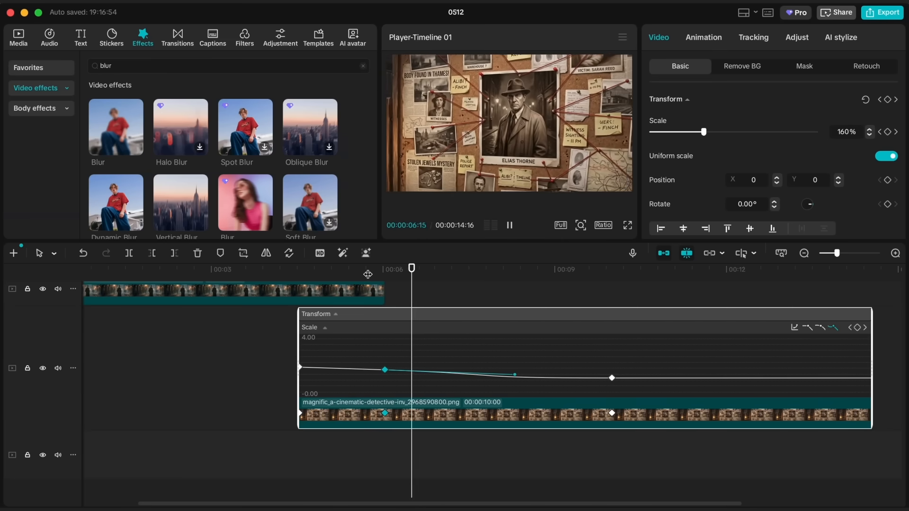
pyautogui.click(627, 225)
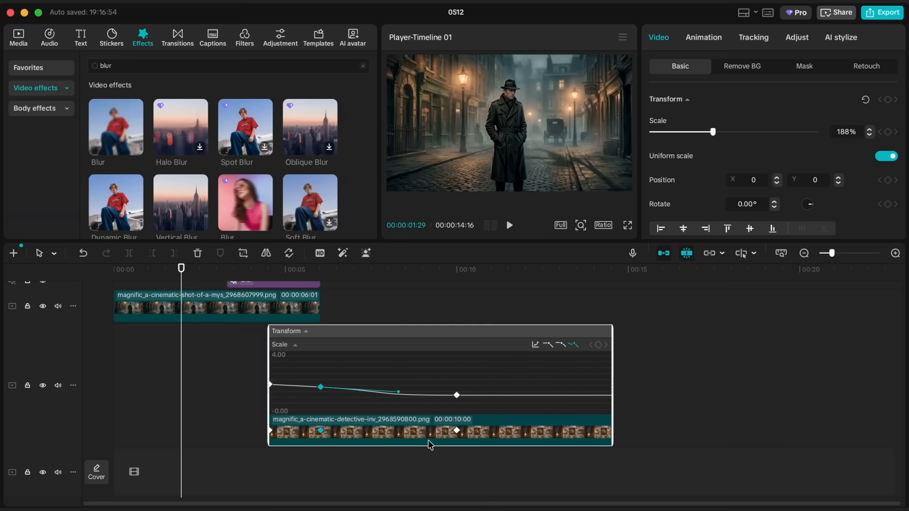
# - Hide the evidence board clip's variable speed animation and go to 00:00:04:16
pyautogui.rightClick(426, 439)
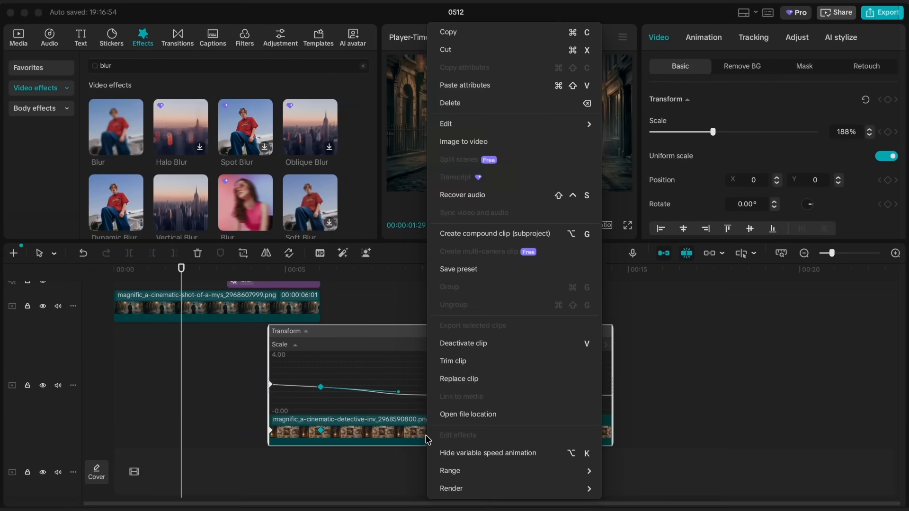
pyautogui.click(454, 451)
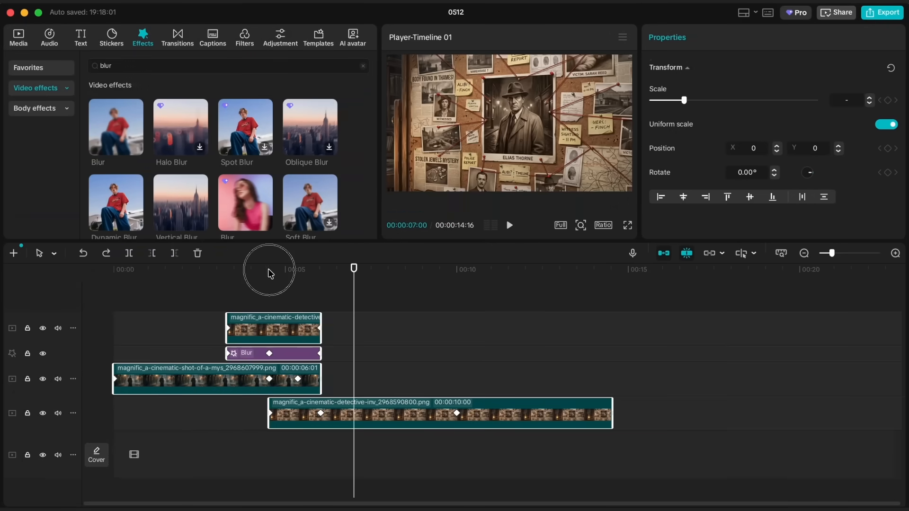
pyautogui.click(270, 270)
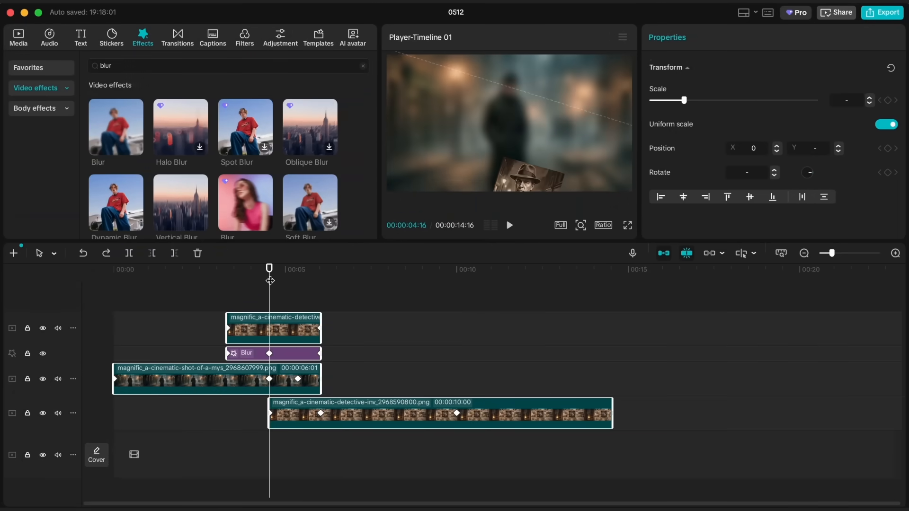
# - Move the Blur effect's first keyframe roughly midway toward the 00:00:04:16 keyframe, extend the portrait clip's start earlier, and preview the transition
pyautogui.click(229, 354)
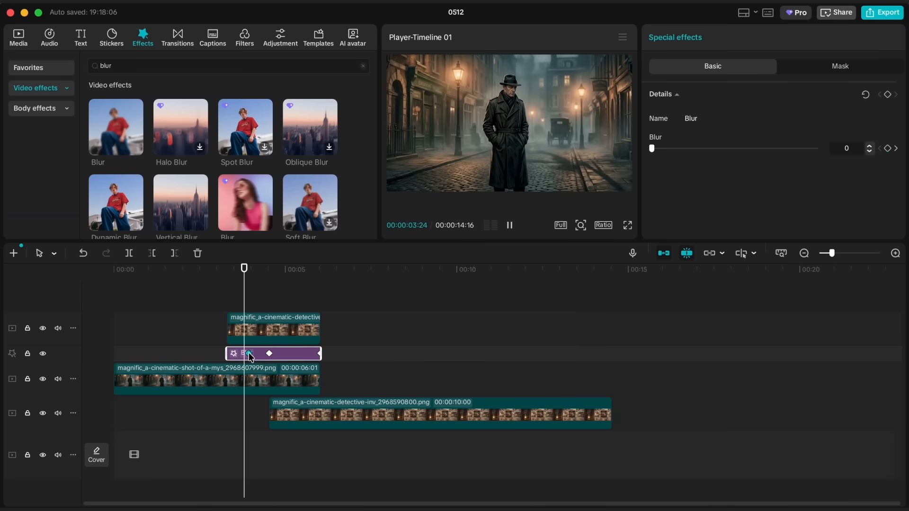
pyautogui.click(248, 352)
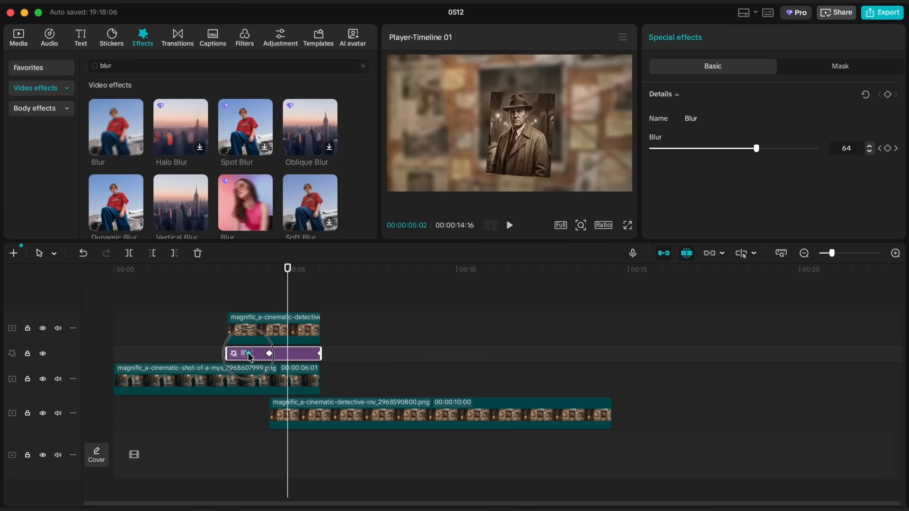
pyautogui.moveTo(249, 354); pyautogui.dragTo(196, 270)
pyautogui.press('space')
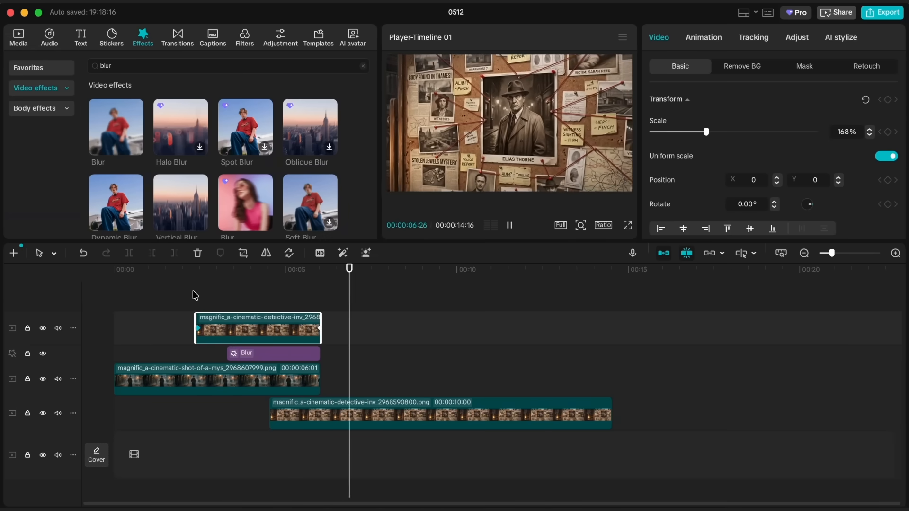
# - Combine all clips and the Blur effect into one compound clip, pre-process it, and play the result full screen
pyautogui.click(182, 294)
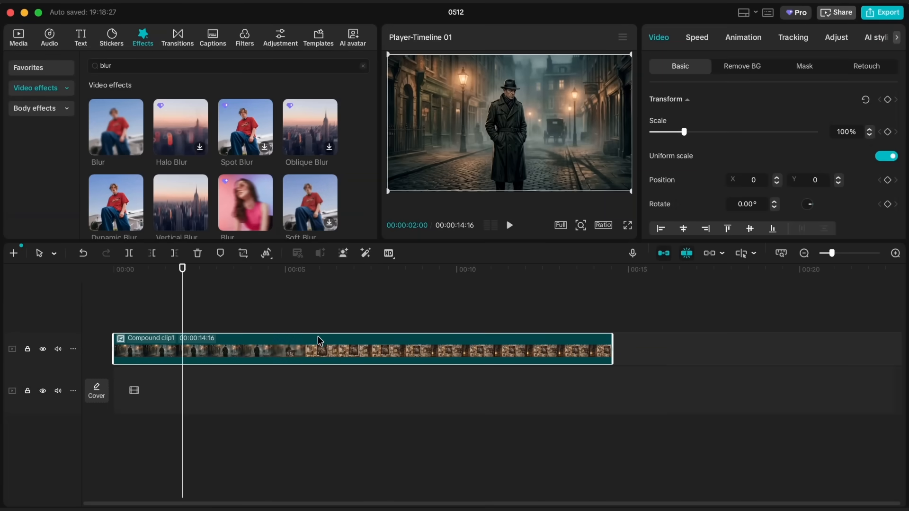
pyautogui.rightClick(320, 341)
pyautogui.click(342, 233)
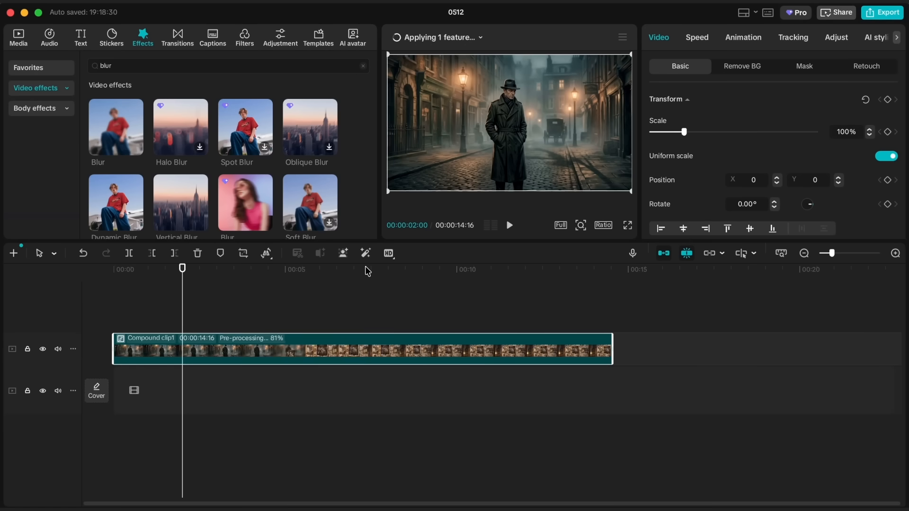
pyautogui.click(628, 227)
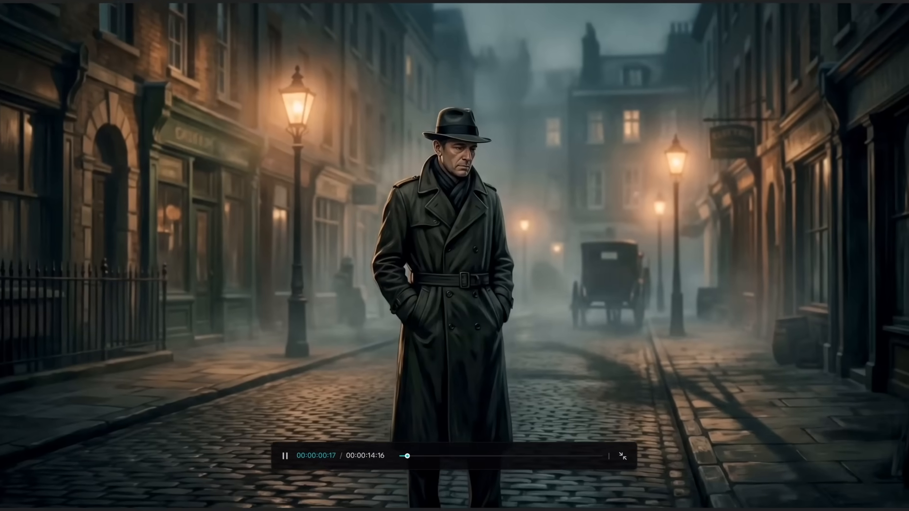